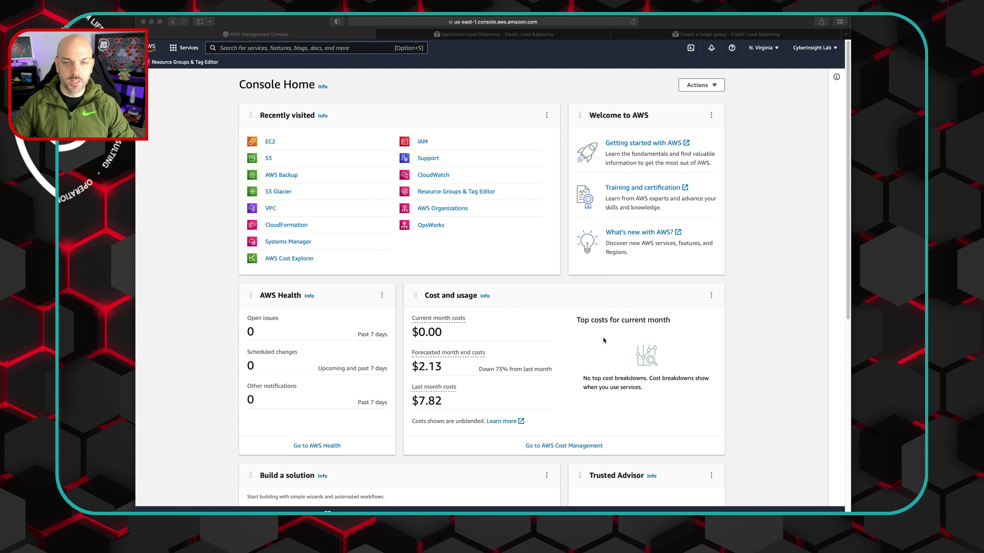
Step: Look over the AWS documentation pages on Application Load Balancers and on creating a target group
click(282, 24)
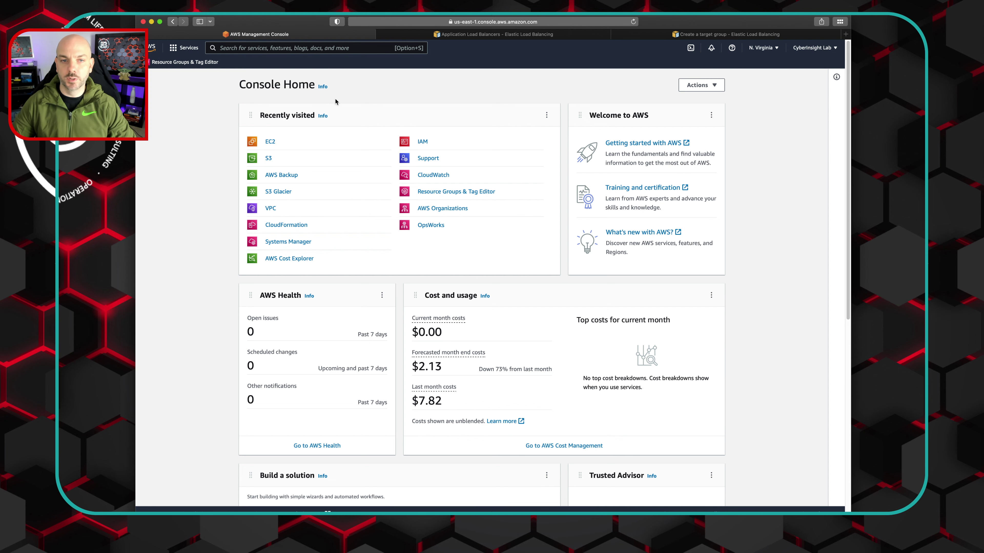
click(473, 34)
click(696, 39)
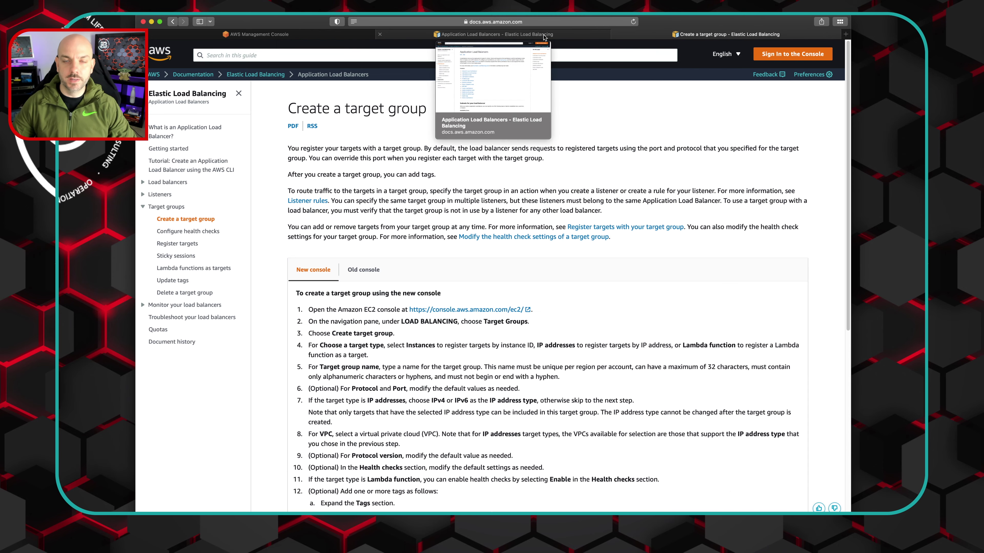
click(609, 38)
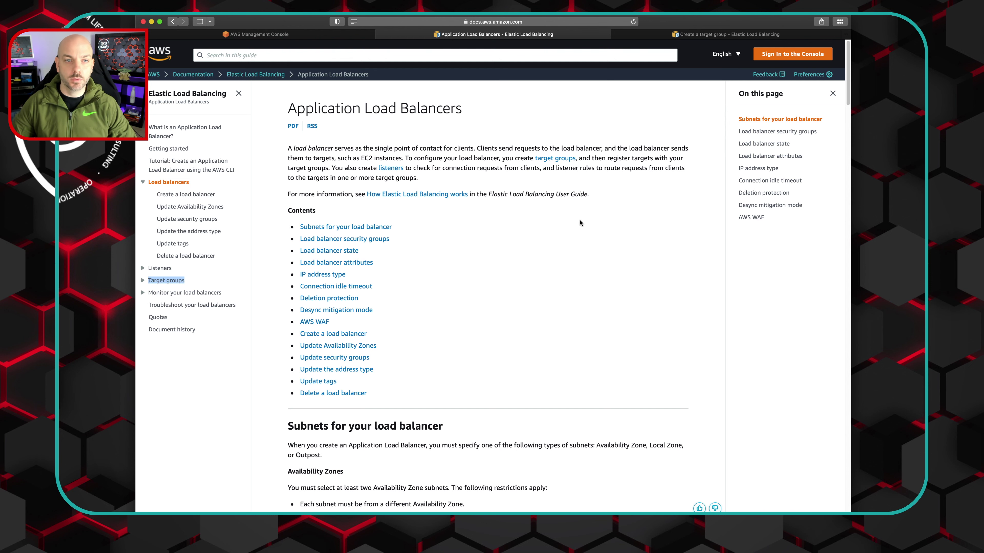
Step: Return to the AWS console, search for "load balancers" and open the EC2 Load balancers feature
click(295, 35)
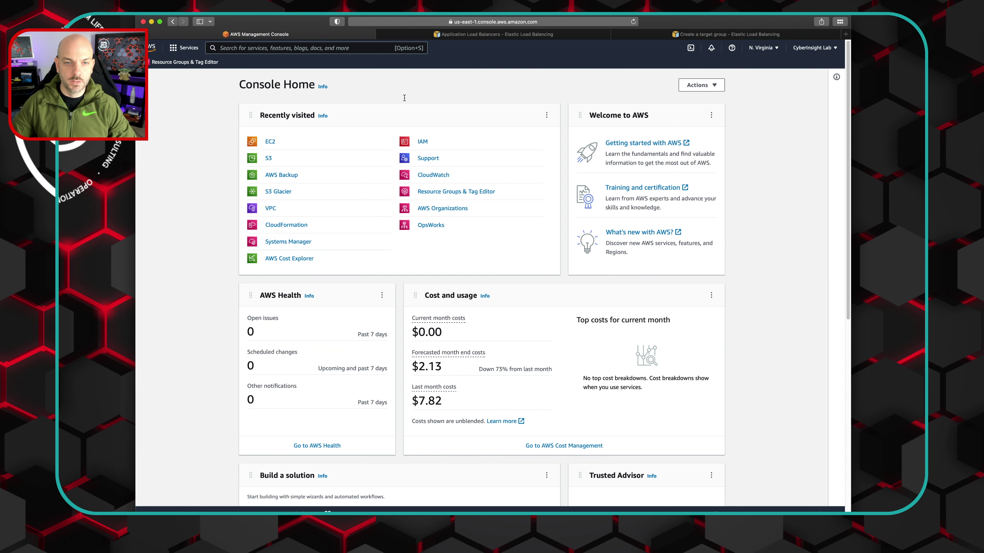
click(285, 50)
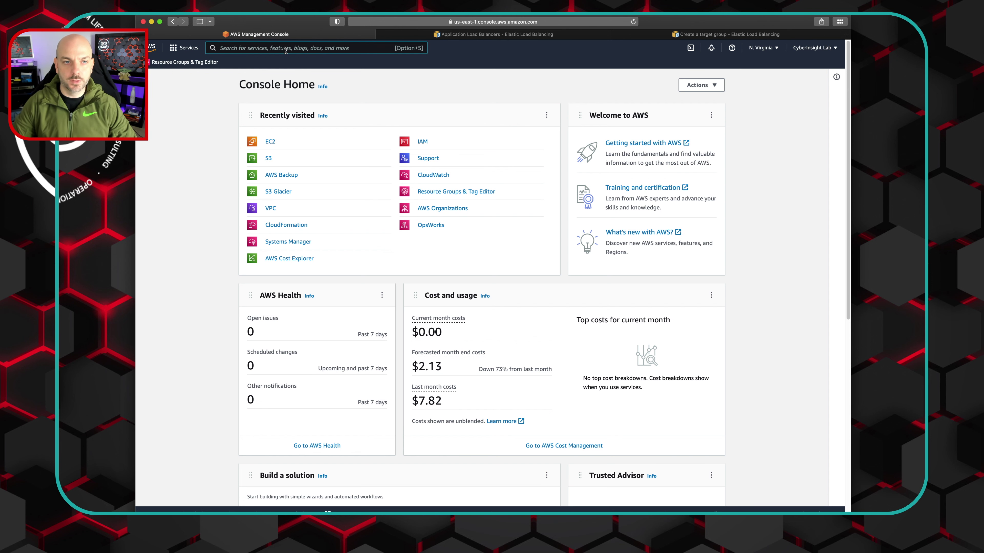
text(load balancers)
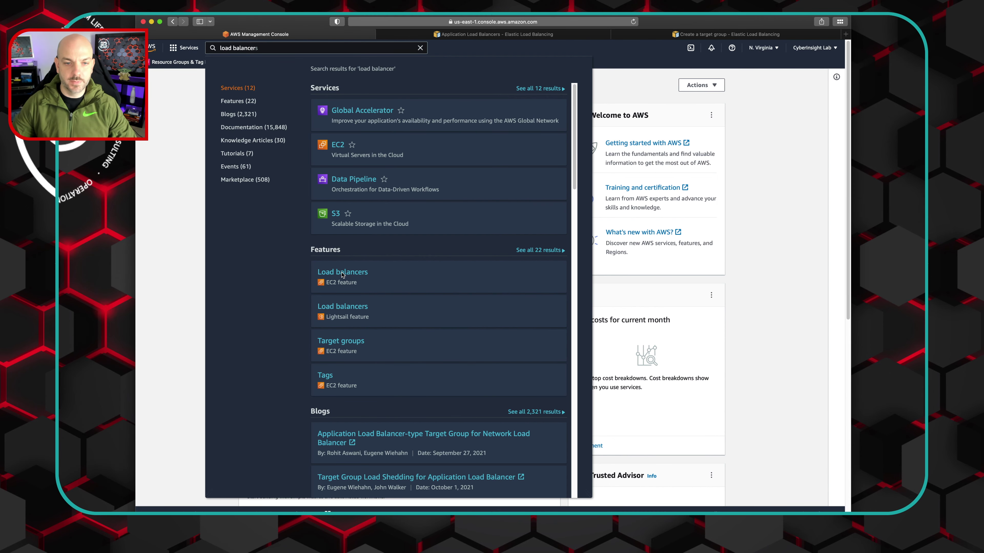
click(342, 273)
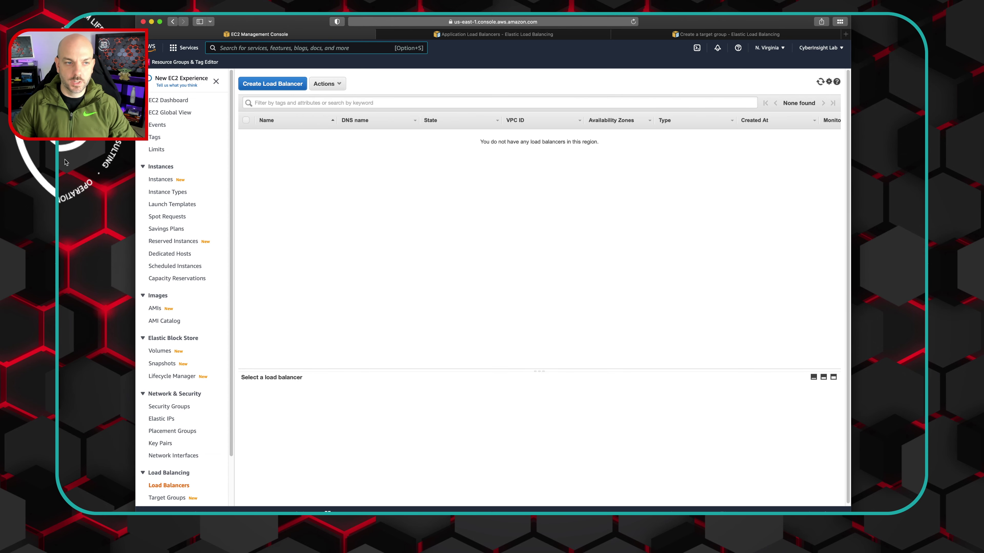
Step: Start creating a new load balancer from the EC2 load balancer list
click(59, 148)
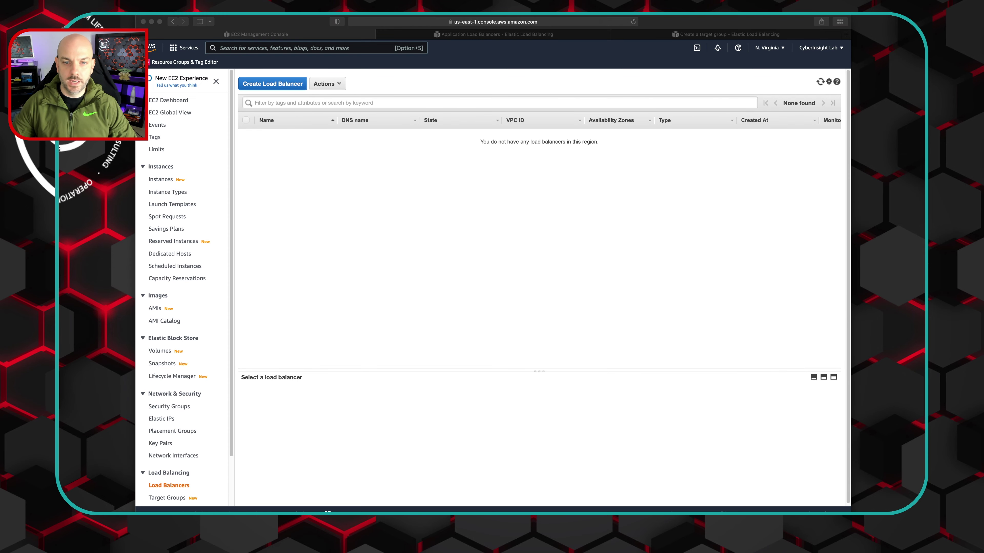
click(499, 339)
click(282, 83)
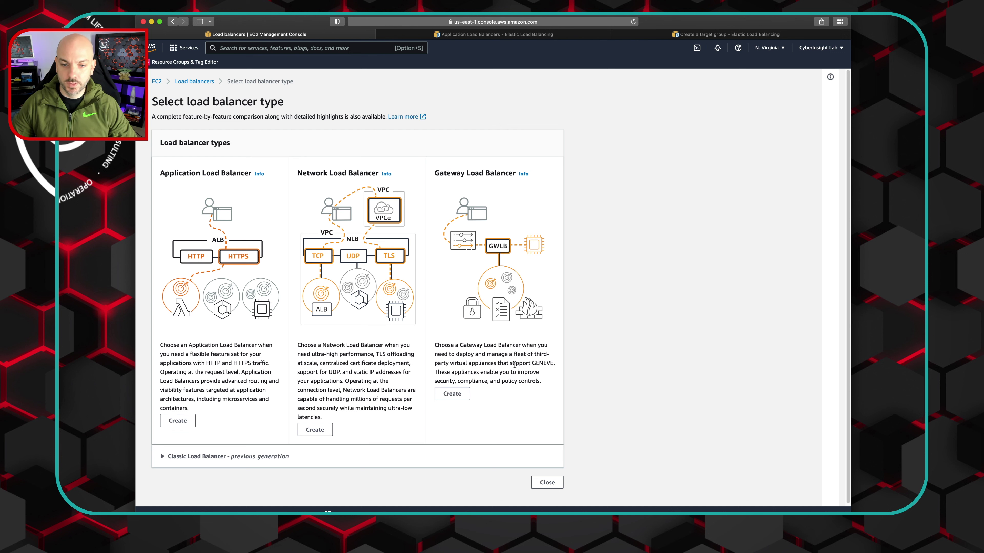
Step: Expand the Classic Load Balancer details to compare the types, and choose to create an Application Load Balancer
mouse_move(501, 363)
mouse_down()
mouse_move(475, 363)
mouse_move(515, 361)
mouse_up()
click(163, 457)
scroll(366, 466, down, 5)
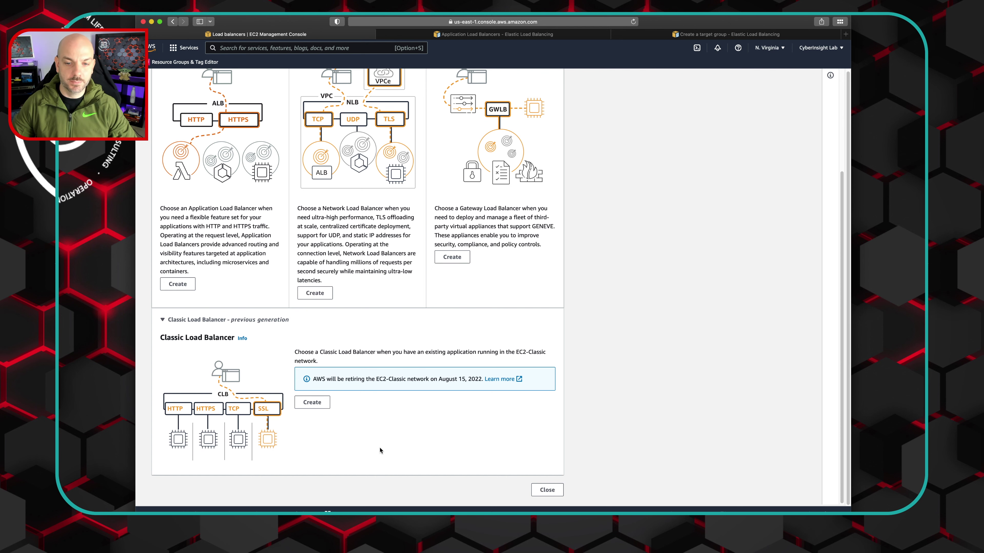
scroll(380, 450, up, 5)
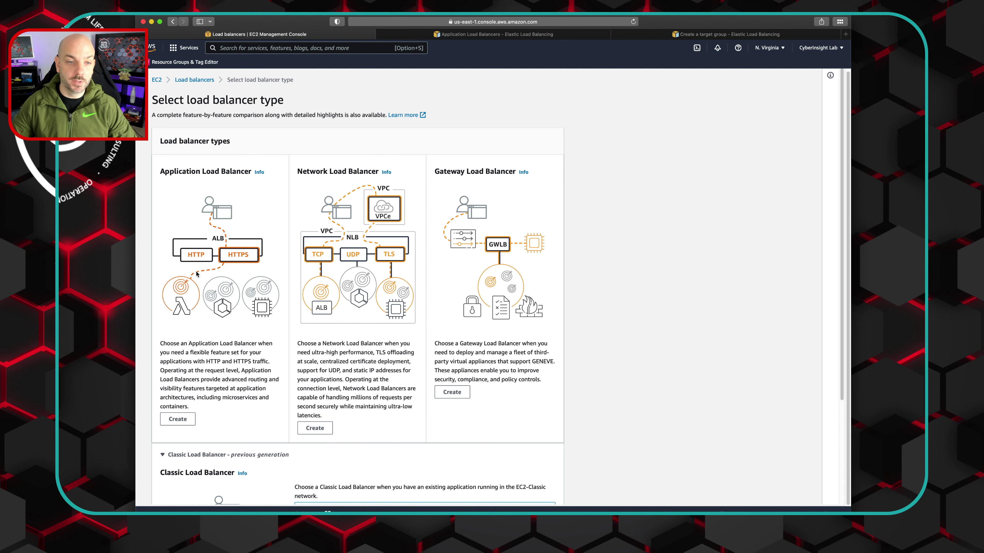
click(183, 421)
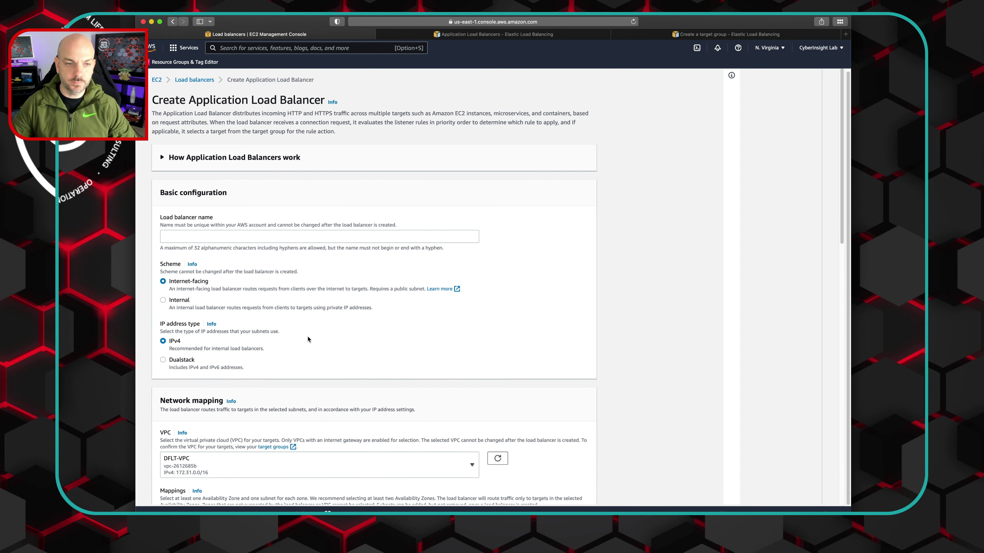
Step: Name the load balancer cyberinsight-lb
click(222, 239)
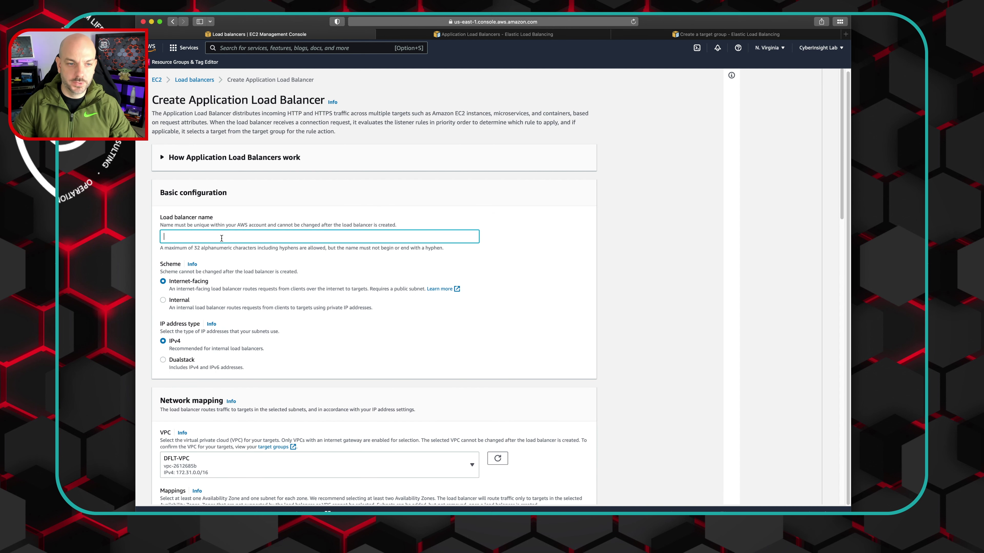
text(cyberinsight)
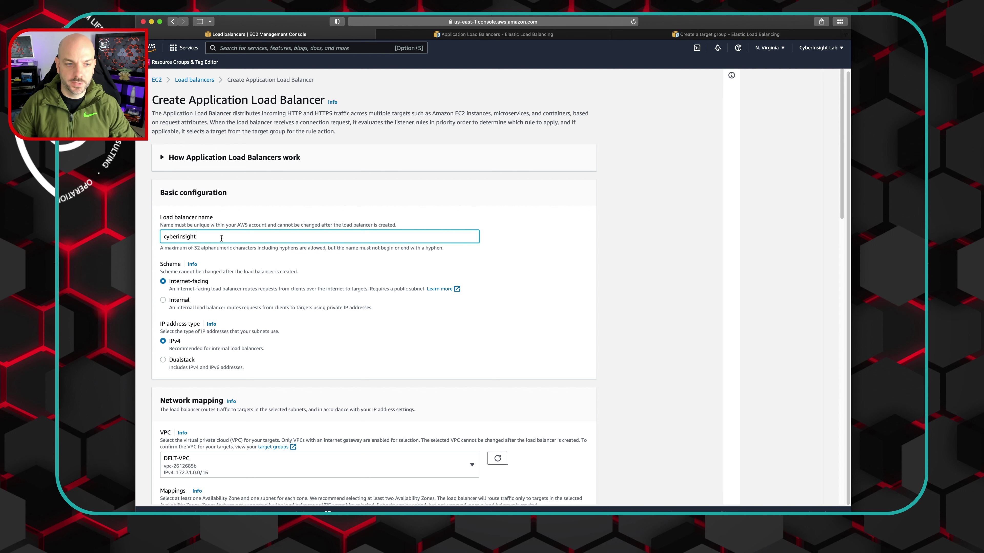
text(-lb)
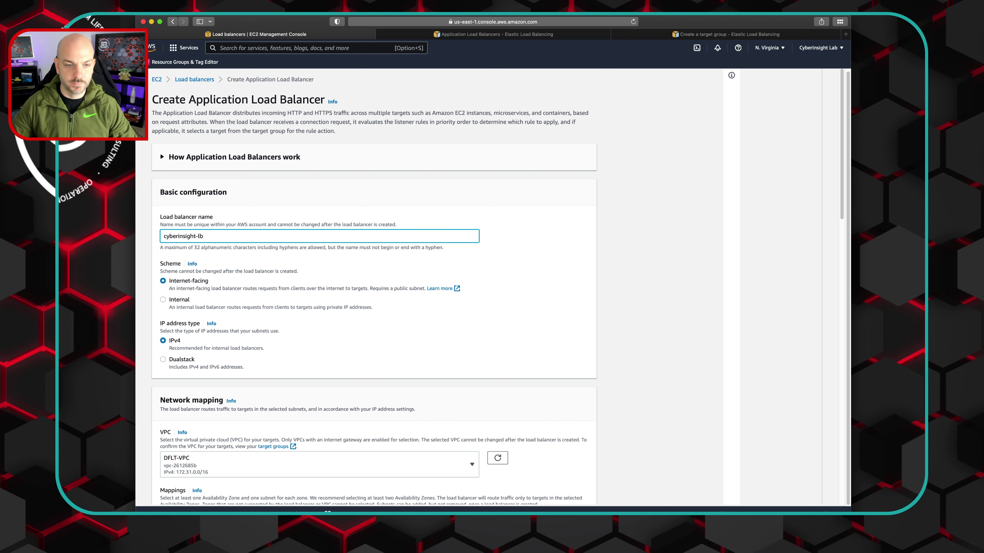
key(super+Tab)
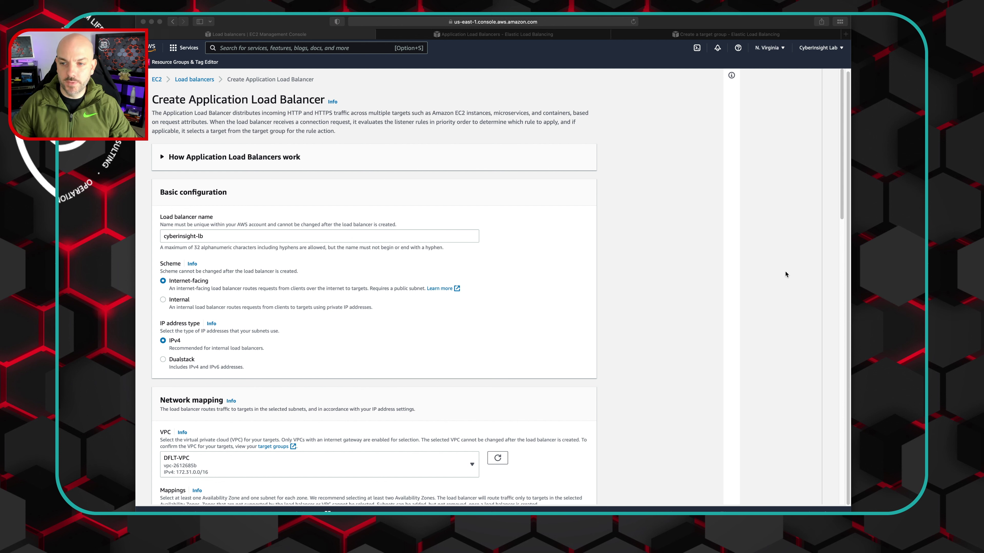
click(809, 269)
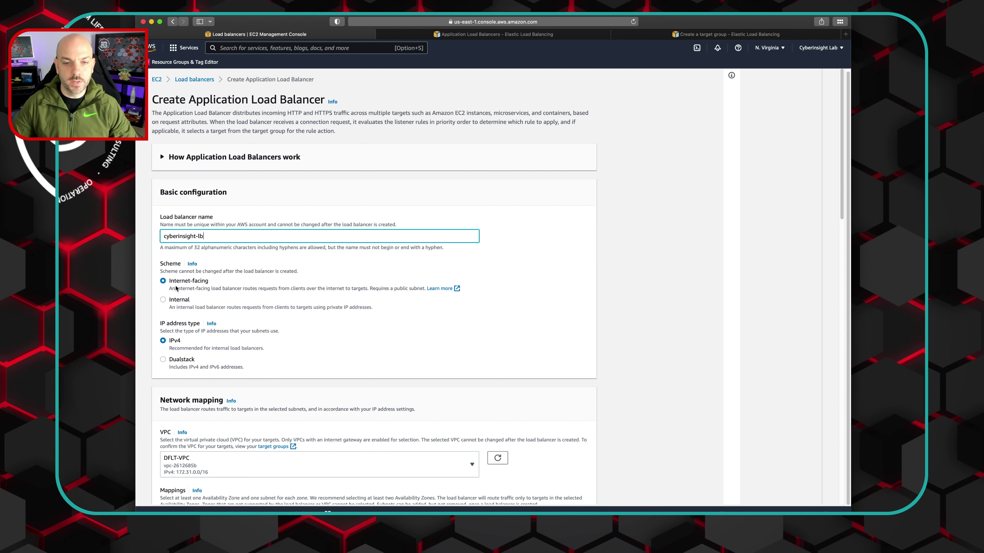
Step: Review the scheme, IP address type and available VPCs, leaving DFLT-VPC selected for the load balancer
scroll(391, 359, down, 2)
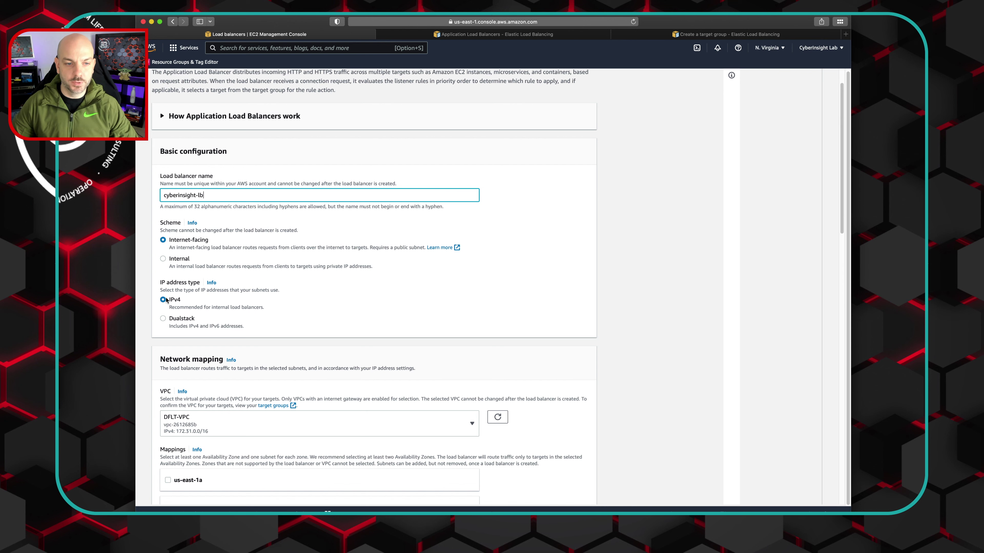
scroll(187, 306, down, 4)
click(592, 343)
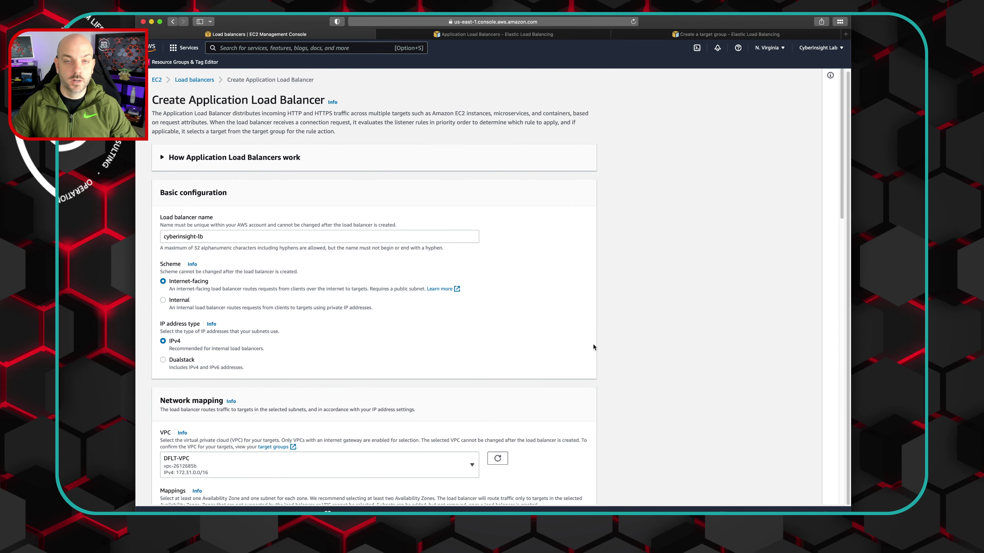
scroll(589, 344, down, 8)
scroll(590, 347, down, 1)
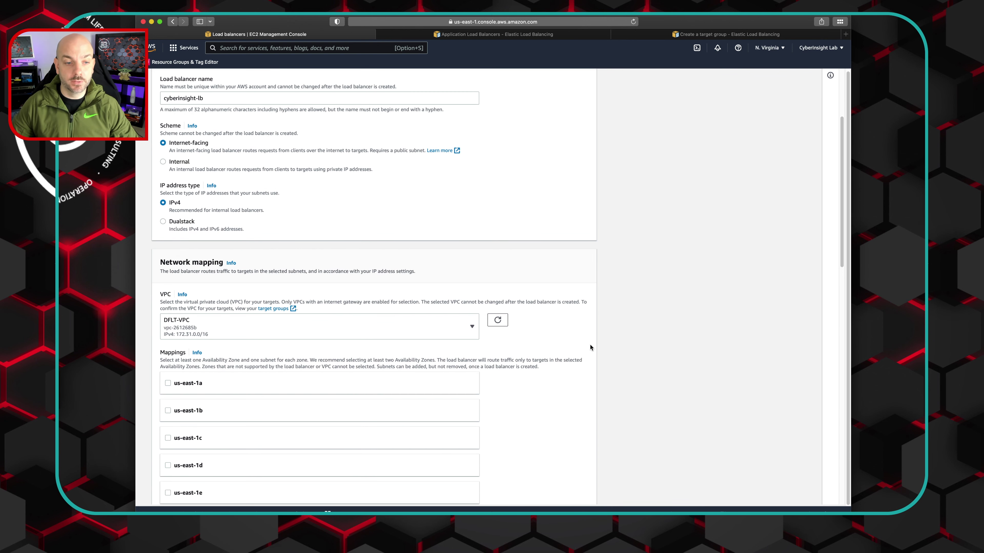
click(472, 328)
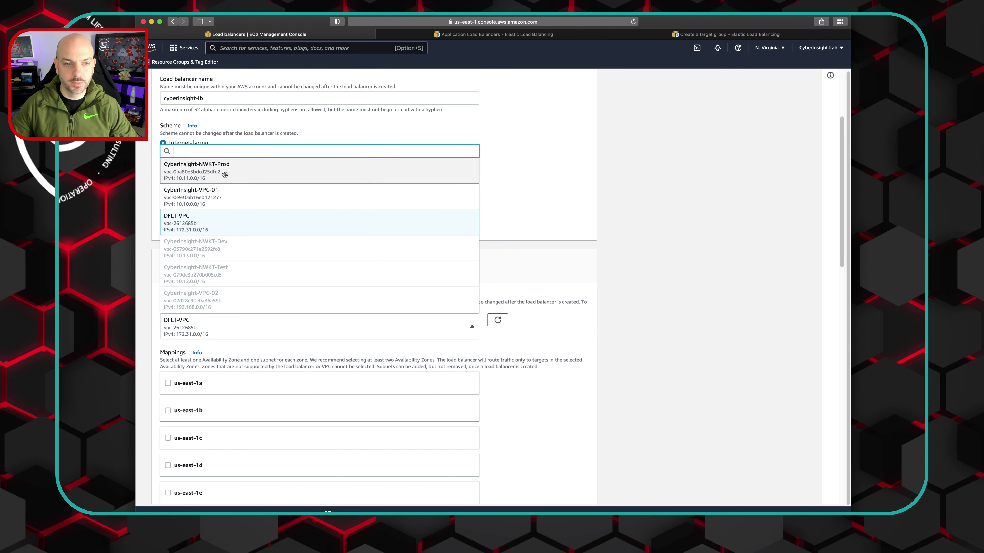
click(591, 378)
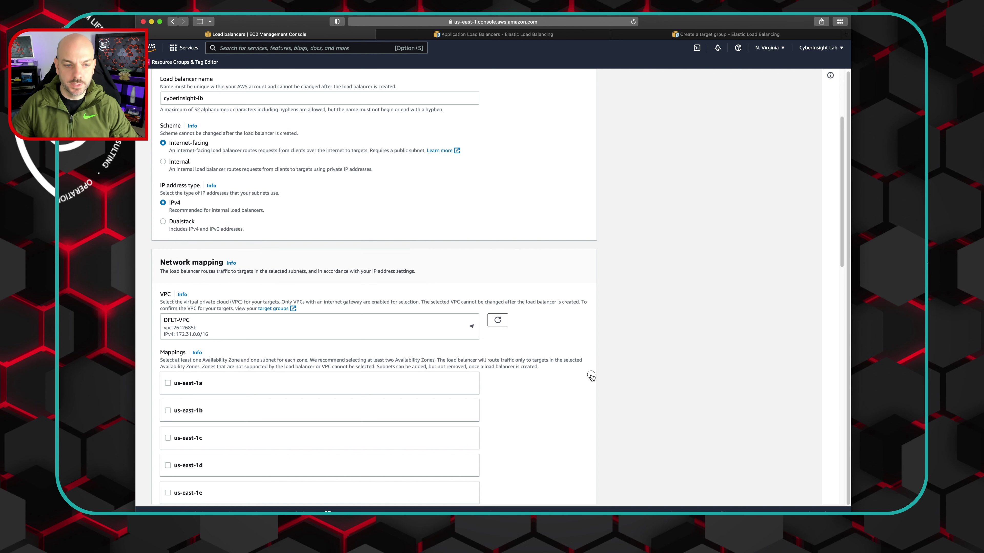
Step: Map the load balancer to us-east-1a with subnet DFLT-SUBN-1a and to us-east-1b with subnet DFLT-SUBN-1b
scroll(589, 378, down, 5)
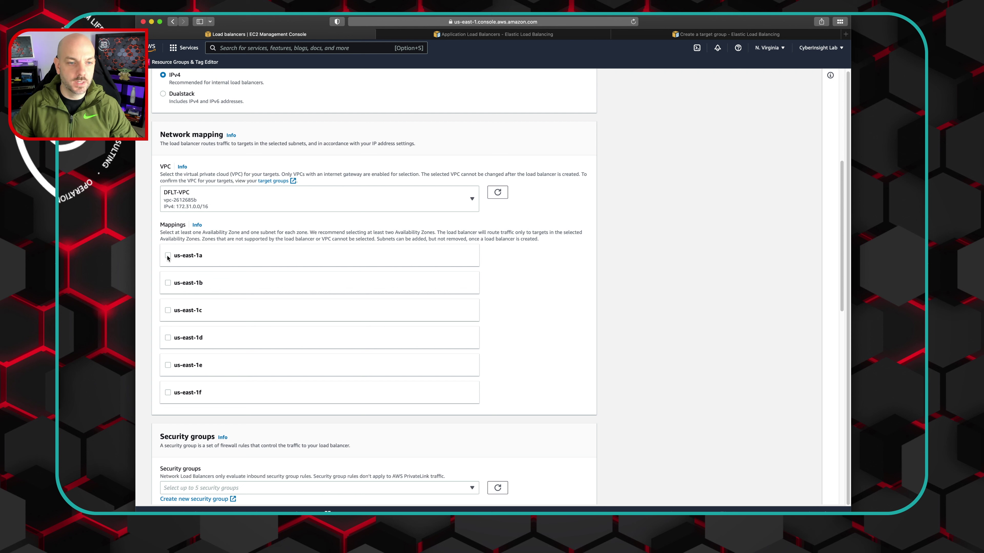
click(168, 256)
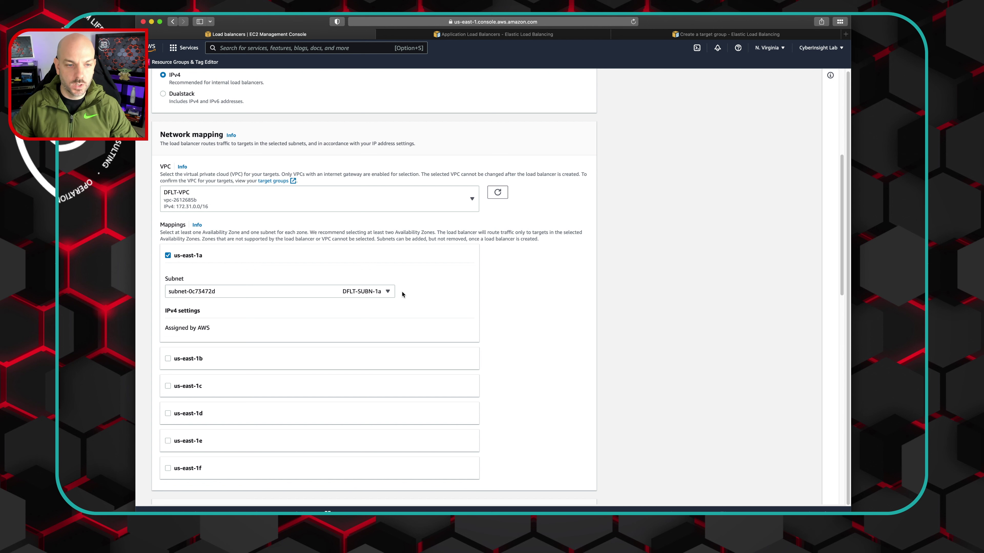
click(389, 292)
click(281, 304)
click(169, 359)
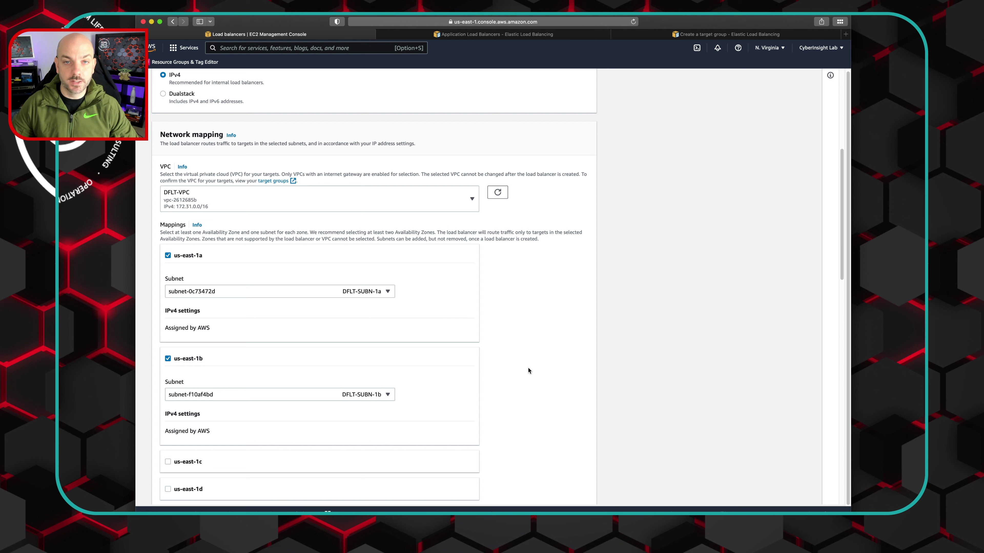
Step: Start creating a new security group from the load balancer's Security groups section
scroll(528, 371, down, 2)
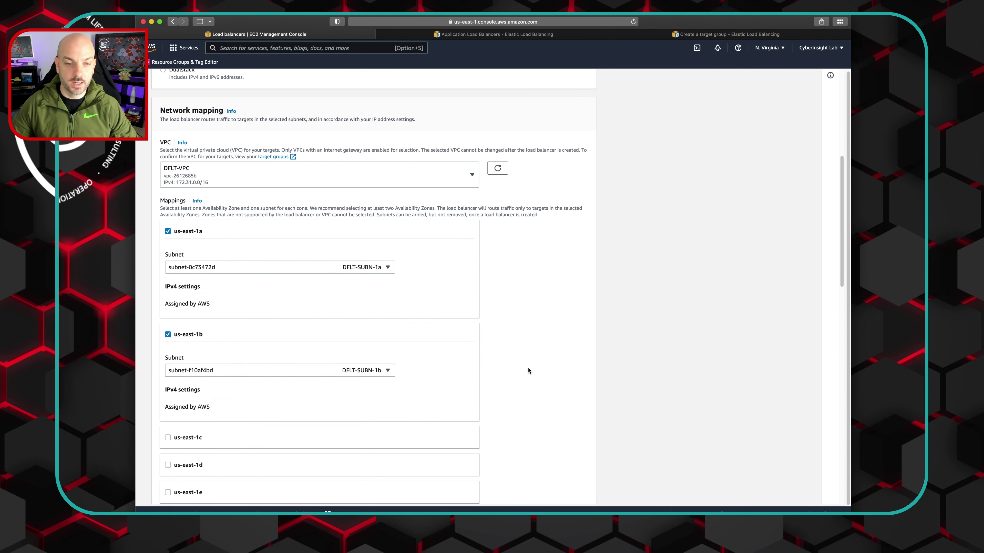
scroll(528, 371, down, 1)
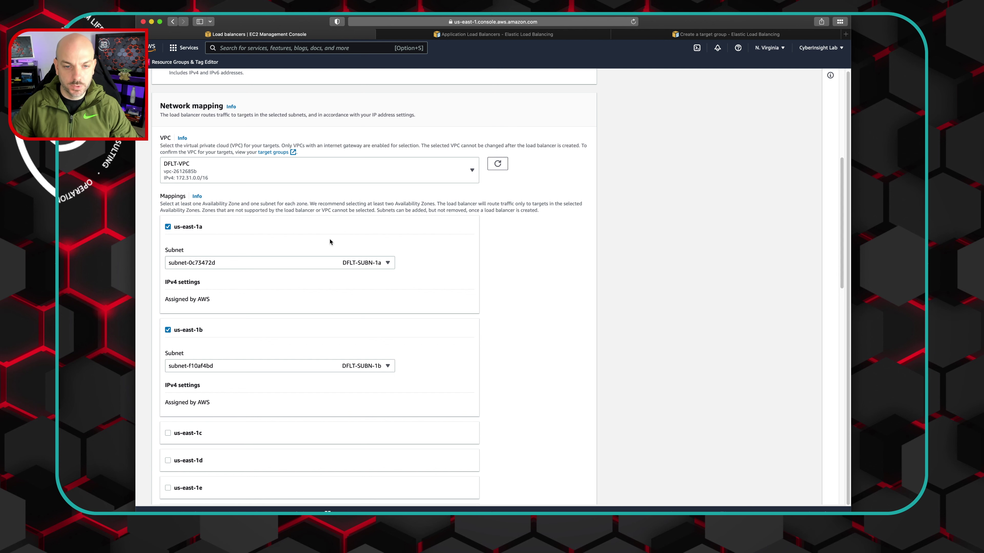
scroll(332, 362, down, 10)
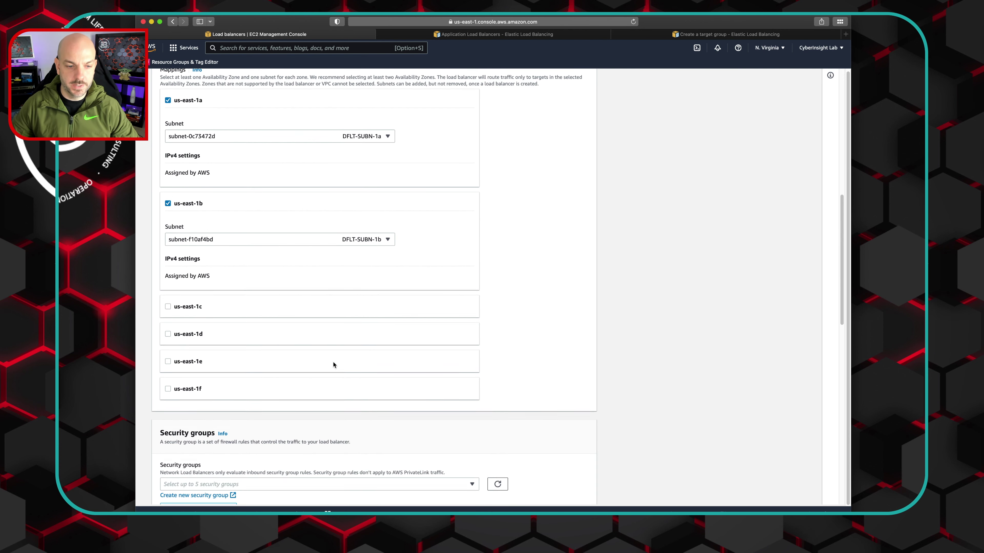
scroll(333, 362, down, 5)
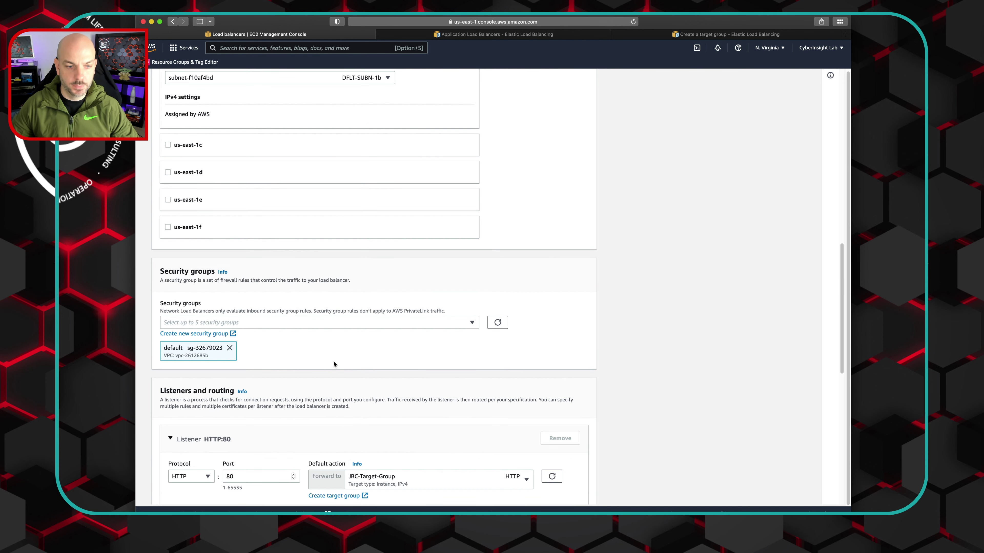
click(197, 334)
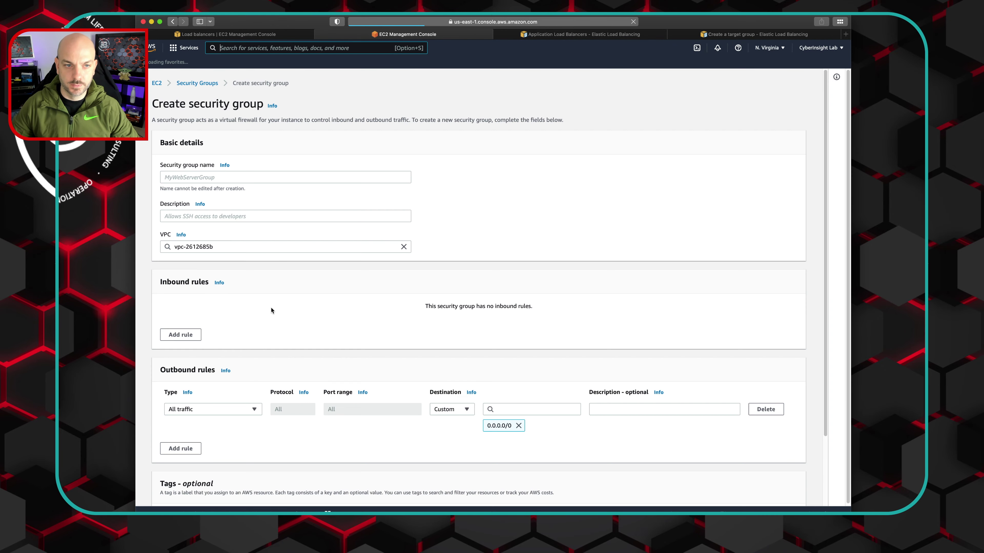
Step: Name the security group cyberinsight-lb-sg and enter the description "Allow traffic to lb"
click(222, 179)
text(cyberinsisgh)
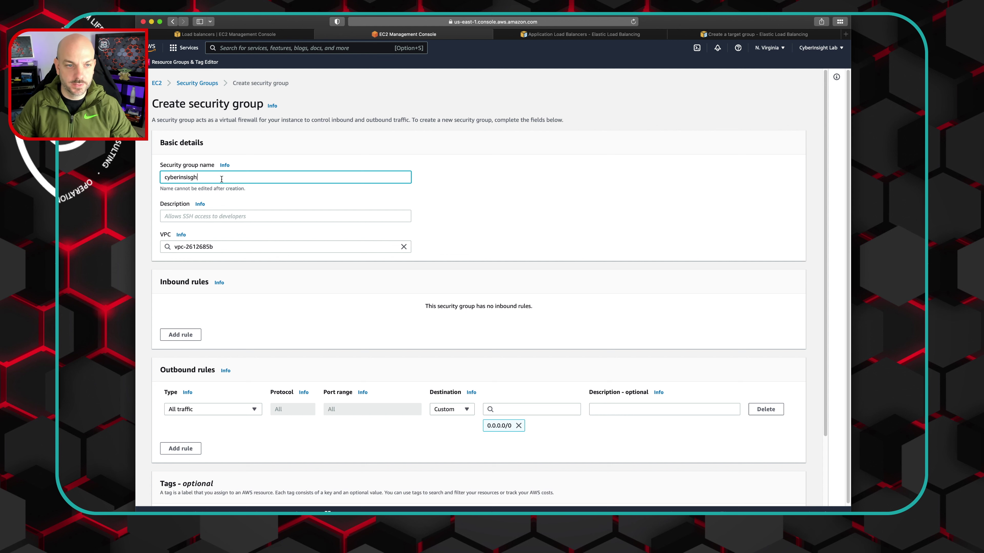
key(BackSpace)
key(BackSpace)
key(BackSpace)
text(ght-lb)
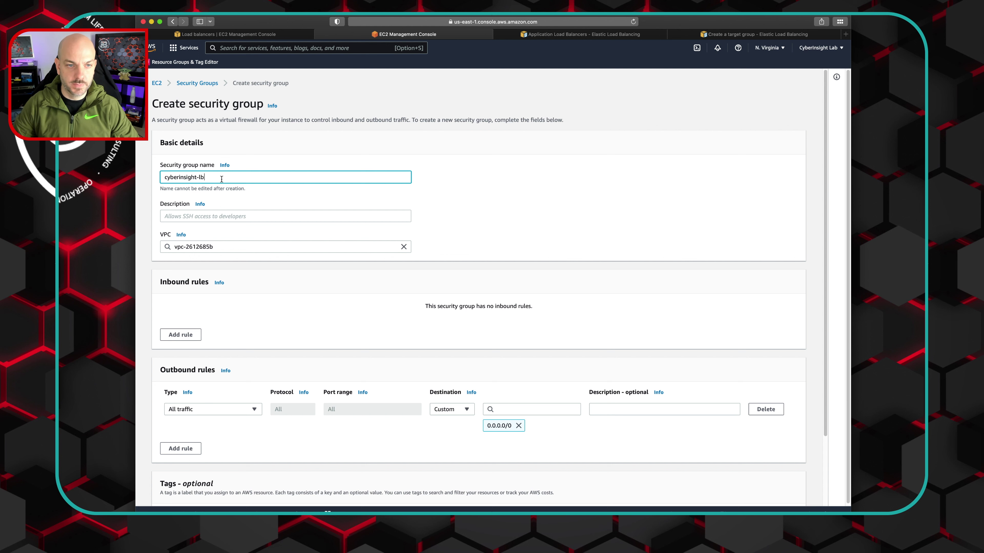
text(-sg)
click(225, 216)
text(Allow traffic to )
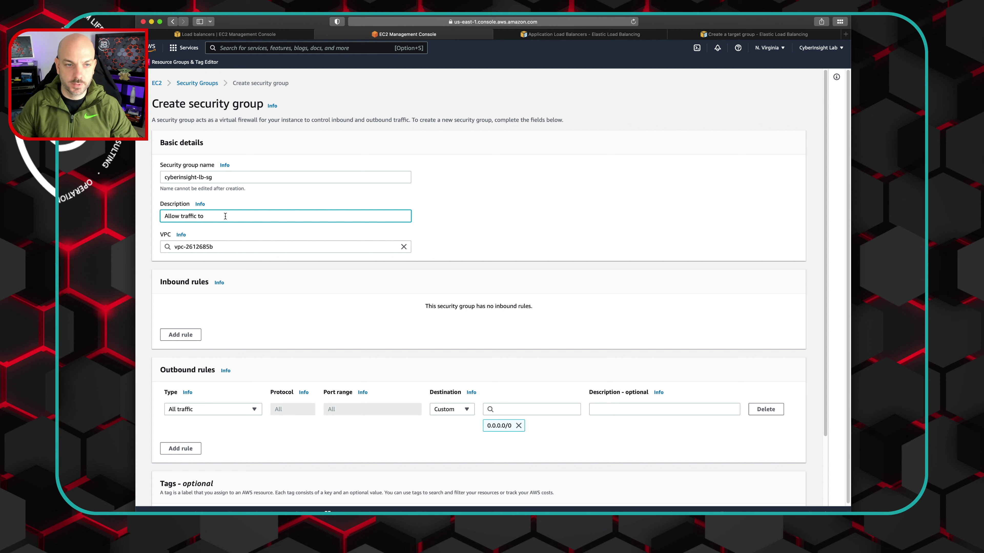
text(lb)
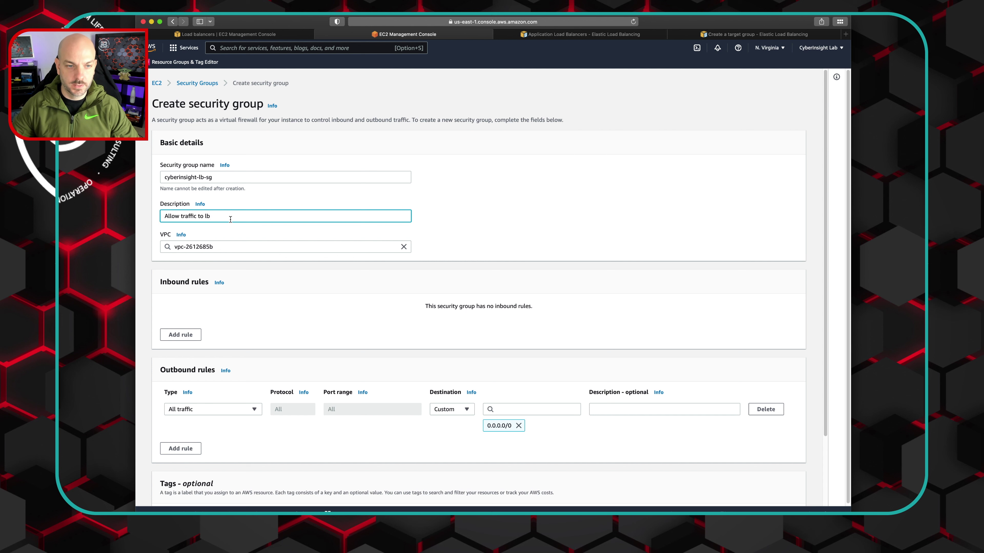
Step: Add an inbound HTTP rule from 0.0.0.0/0 with the description "Allow HTTP traffic to LB" and create the security group
click(180, 335)
click(254, 322)
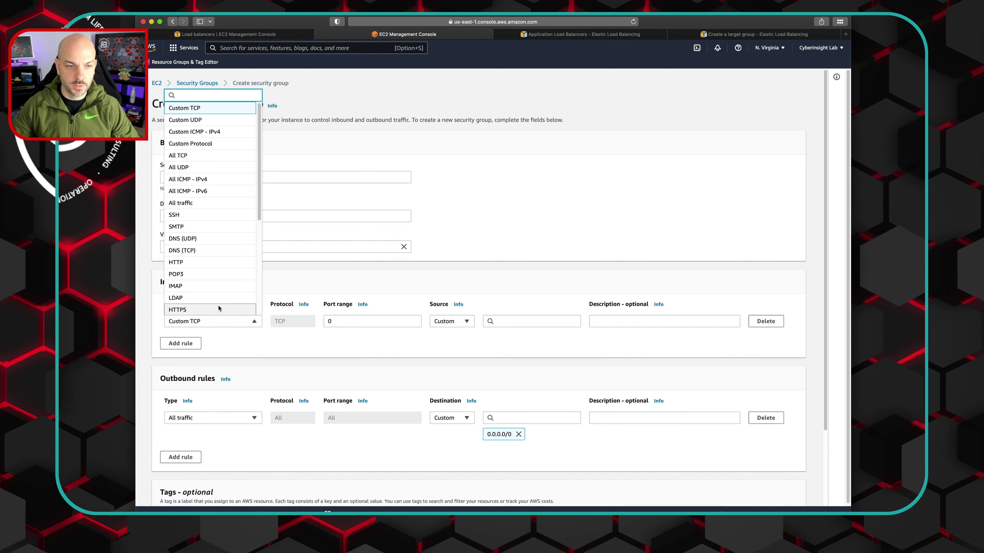
click(208, 263)
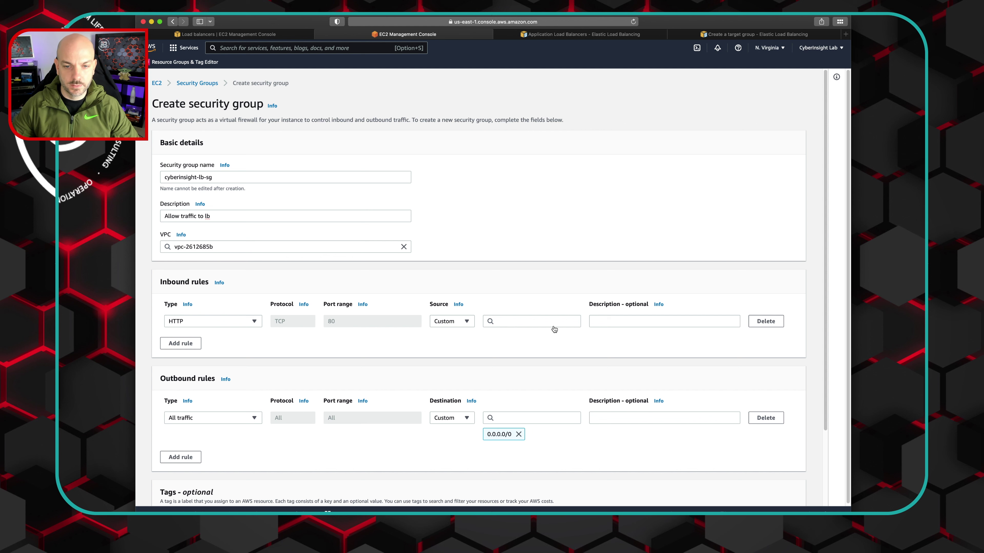
click(523, 324)
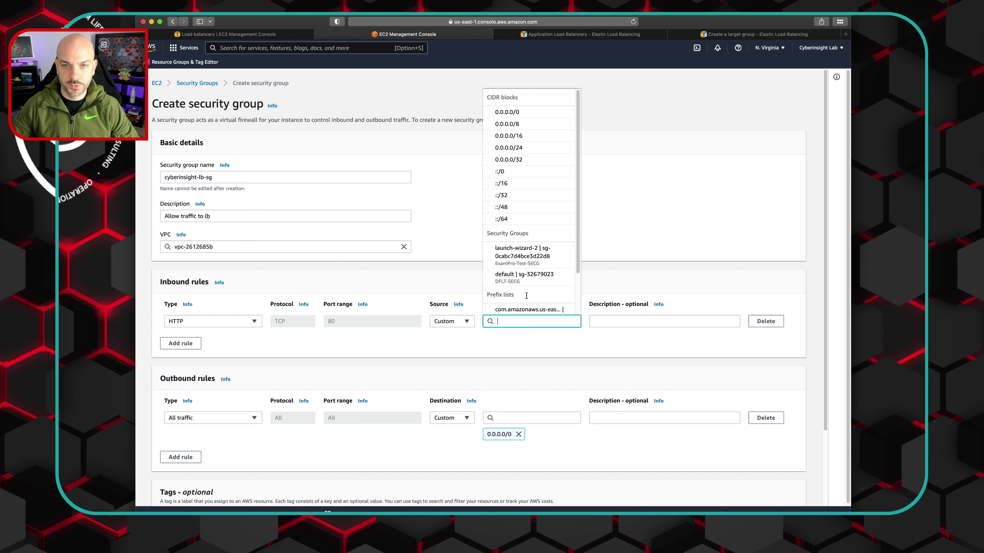
click(508, 112)
click(622, 321)
text(Allow HTTP)
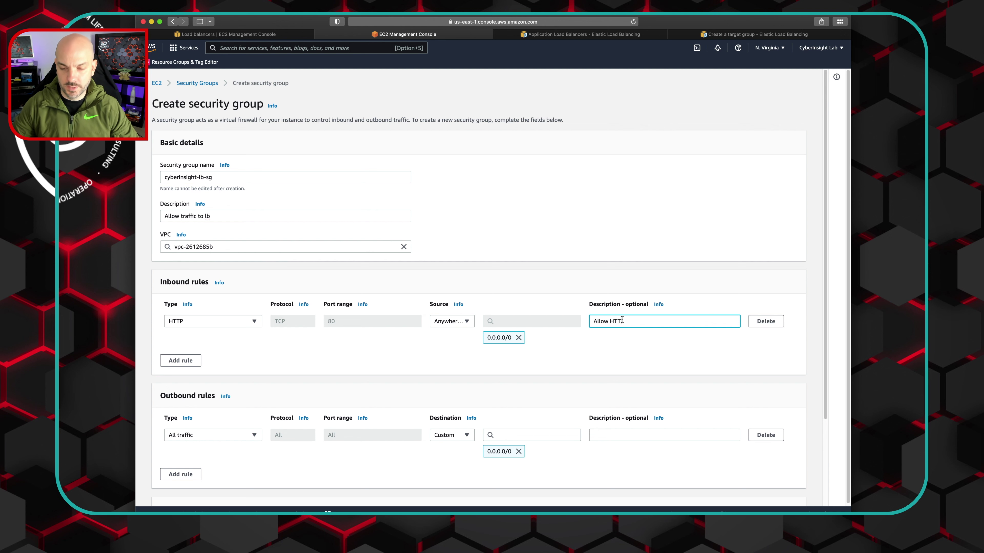
text( traffic to LB)
scroll(635, 364, down, 5)
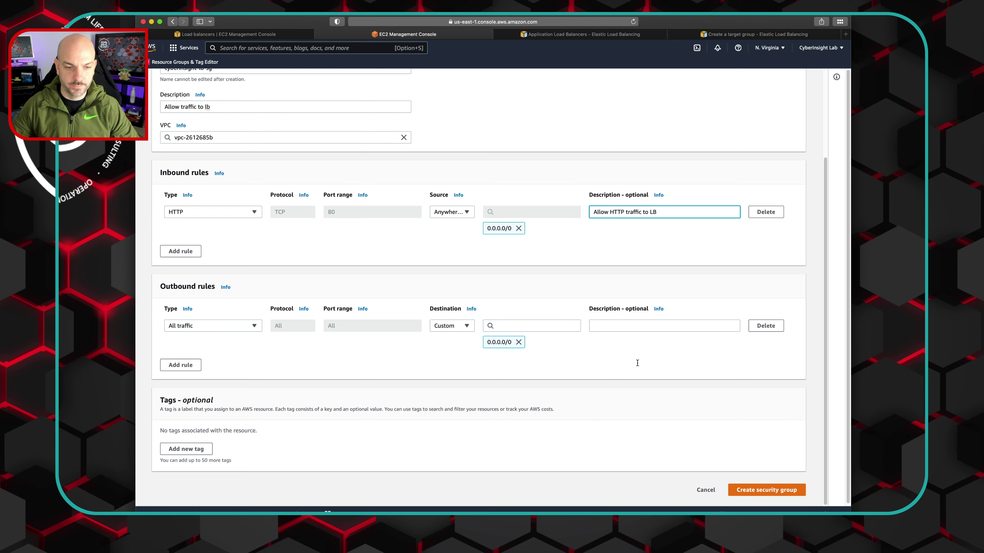
click(767, 492)
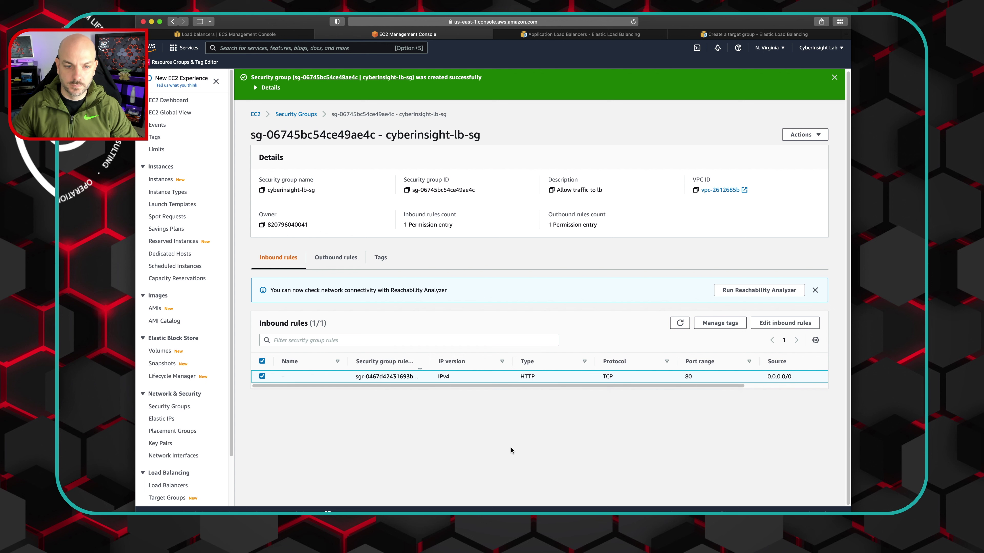
Step: Name the security group's inbound HTTP rule "HTTP To LB" and save the name
mouse_move(287, 378)
click(289, 377)
text(HTTP)
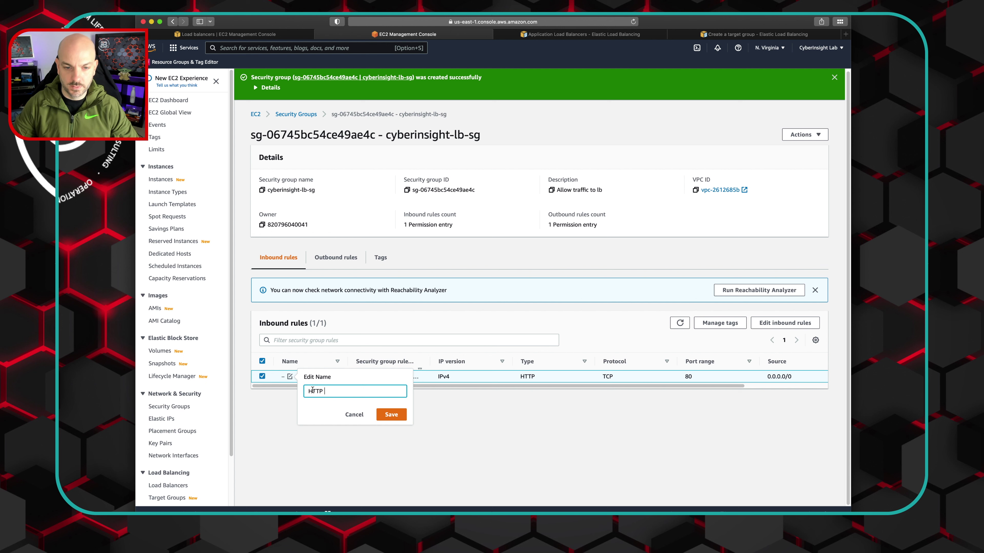
key(BackSpace)
key(BackSpace)
text(To LB)
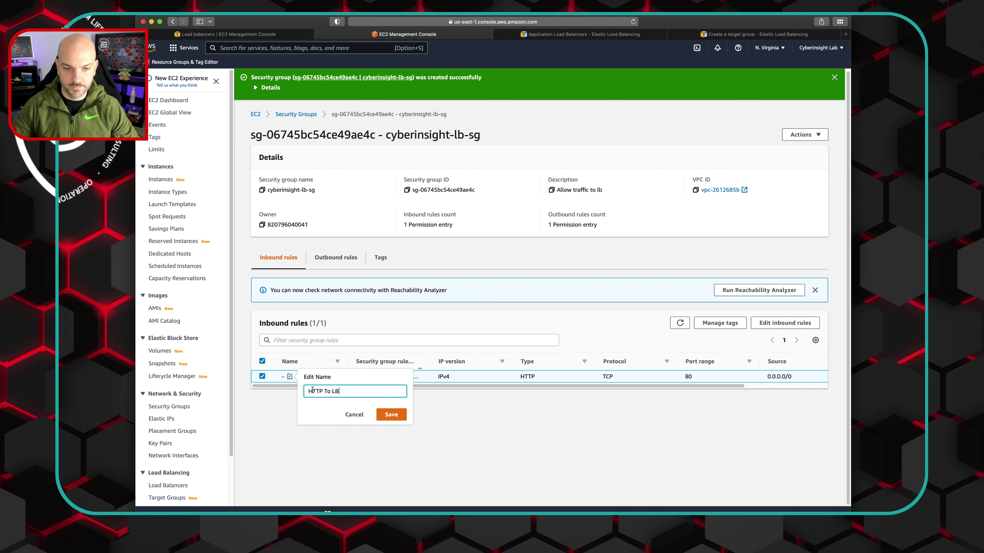
click(395, 414)
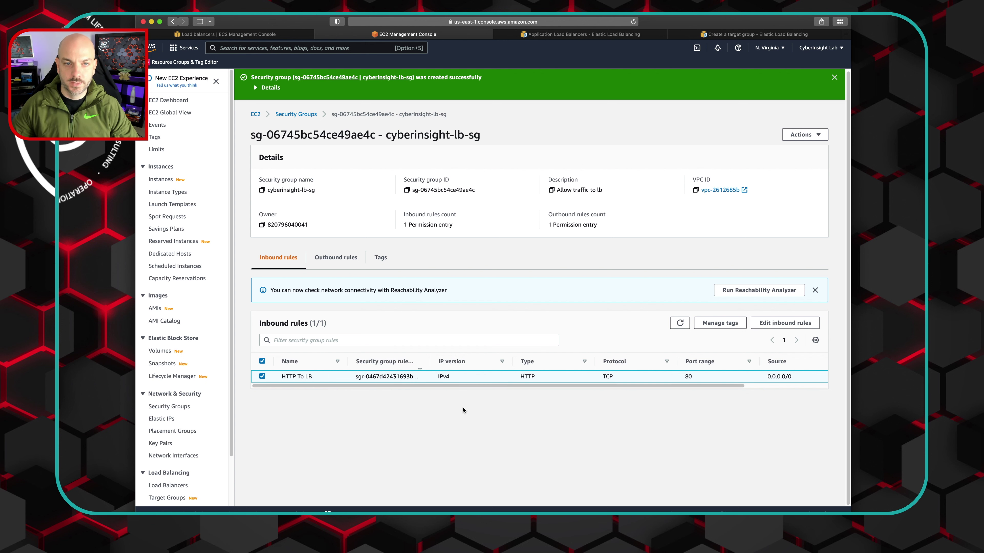
Step: Return to the load balancer form, refresh its security groups, and replace the default group with cyberinsight-lb-sg
click(249, 34)
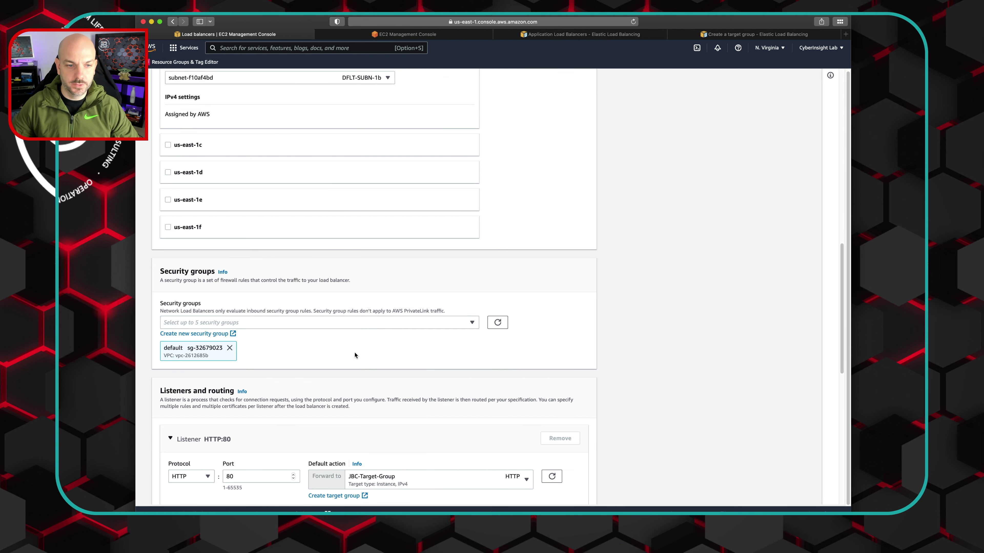
scroll(350, 367, down, 1)
click(471, 312)
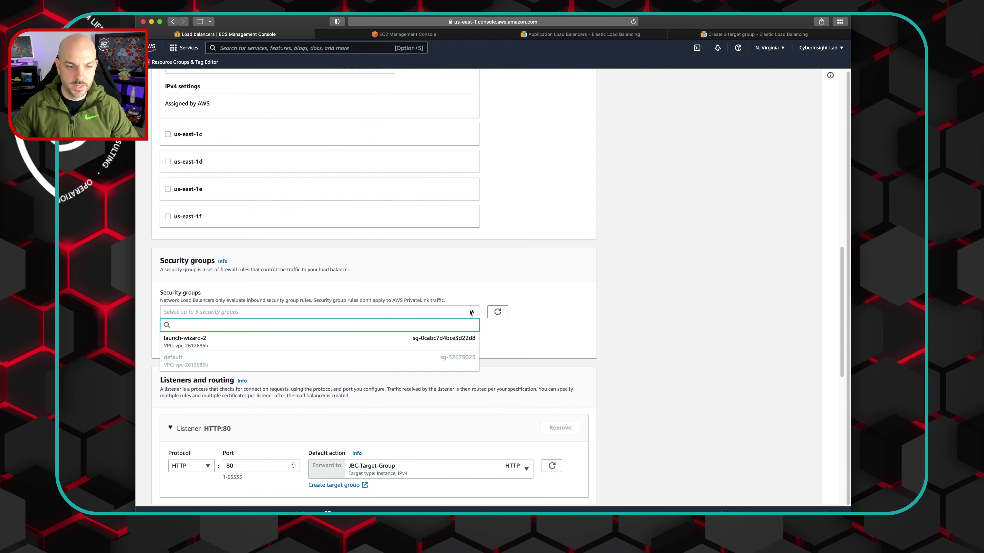
click(579, 323)
click(497, 312)
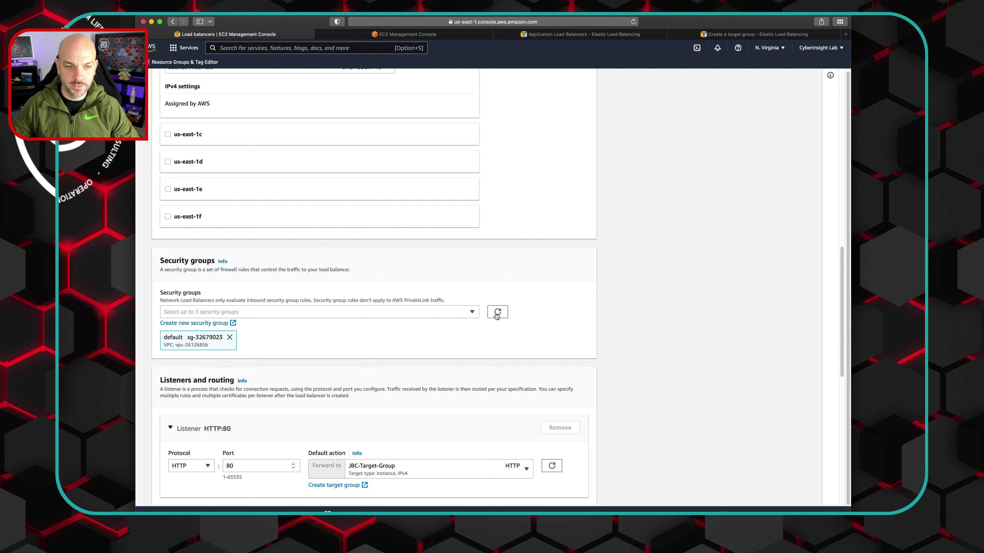
click(473, 314)
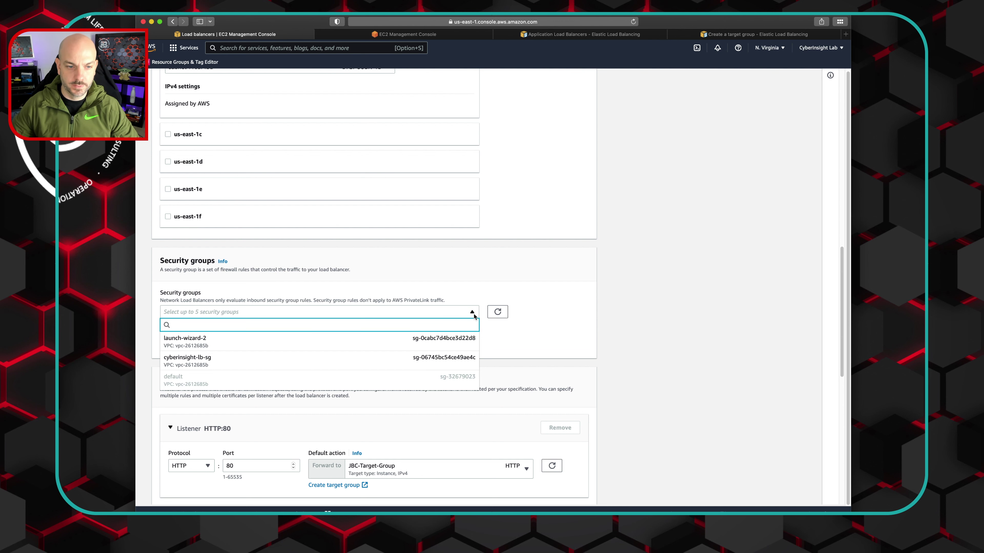
click(201, 362)
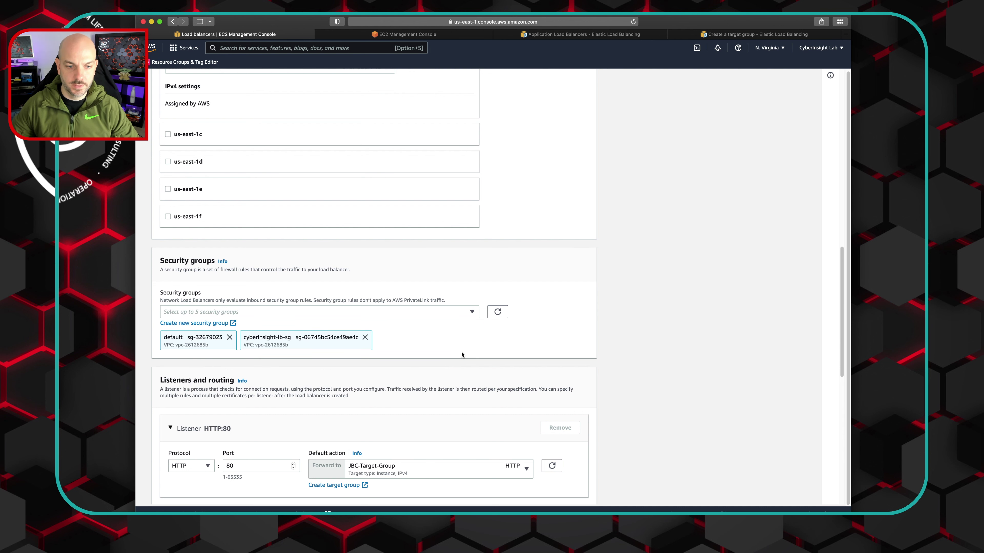
click(229, 338)
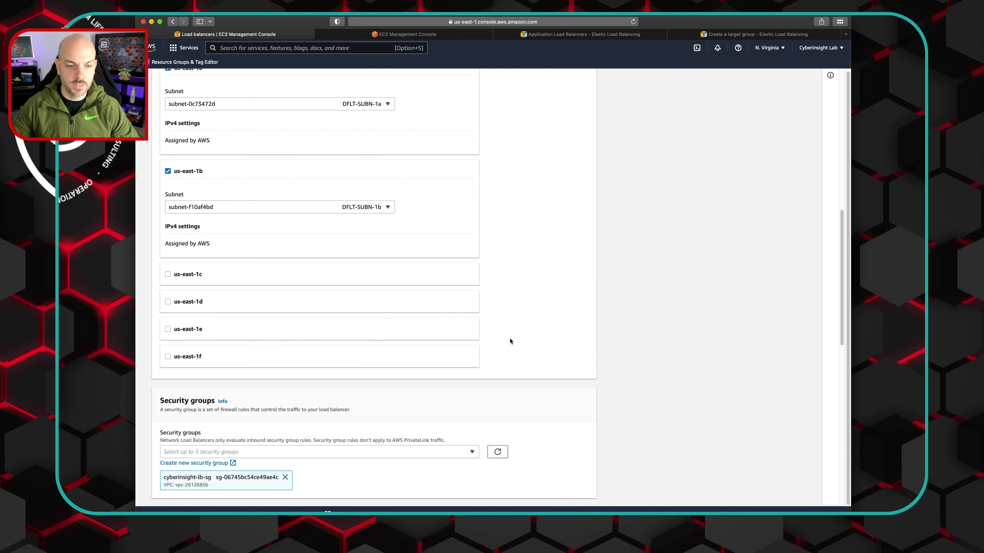
Step: Start creating a new target group from the default action of the load balancer's HTTP:80 listener
scroll(510, 341, down, 2)
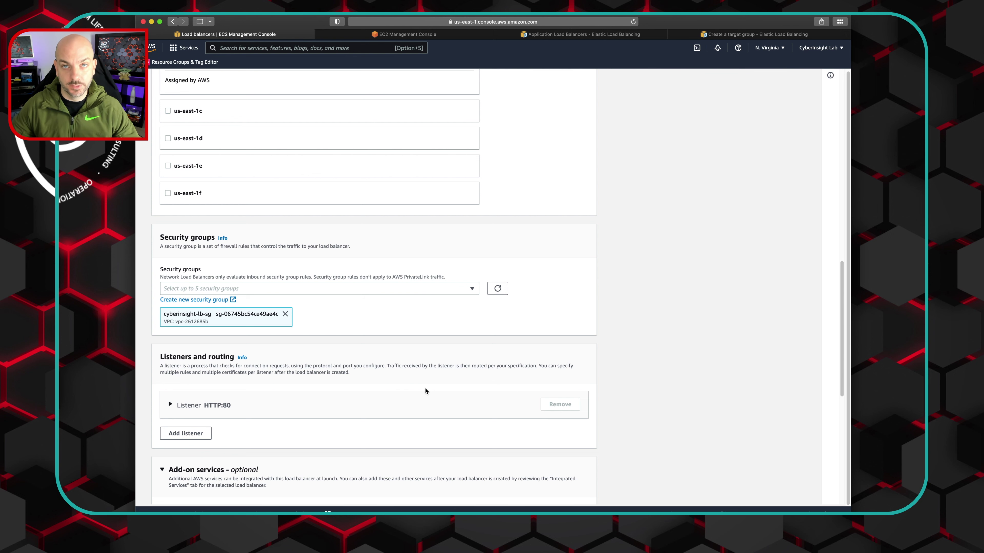
scroll(421, 376, down, 1)
scroll(422, 376, down, 3)
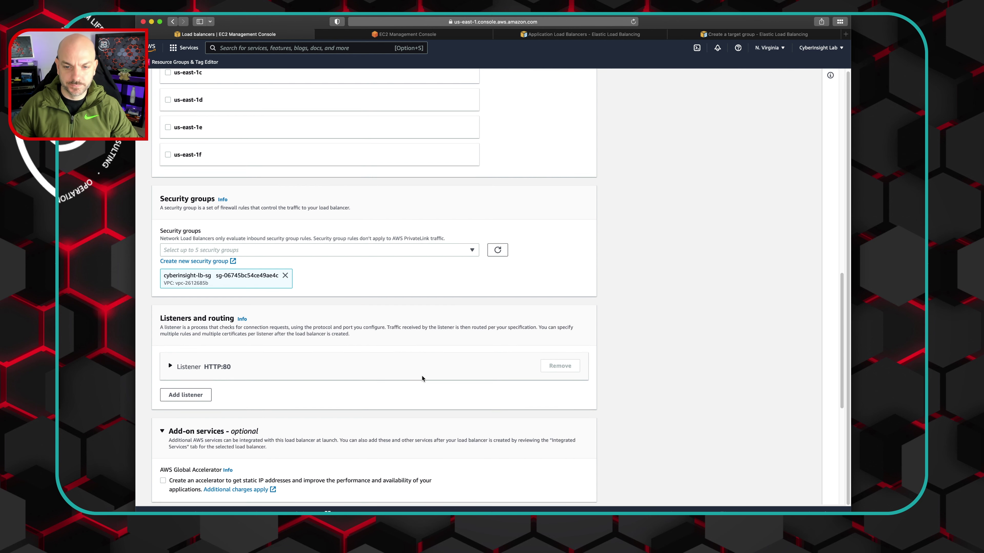
click(170, 360)
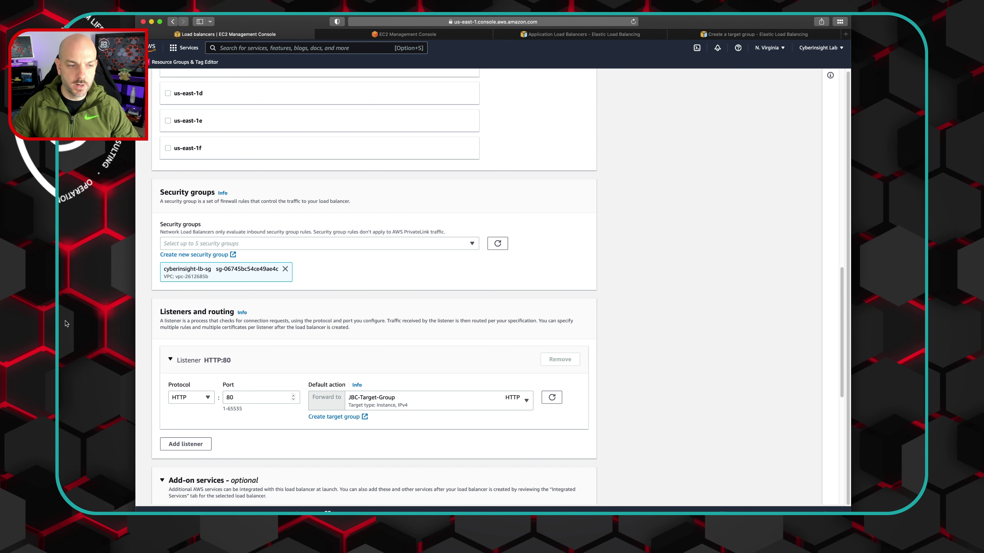
click(113, 335)
click(293, 411)
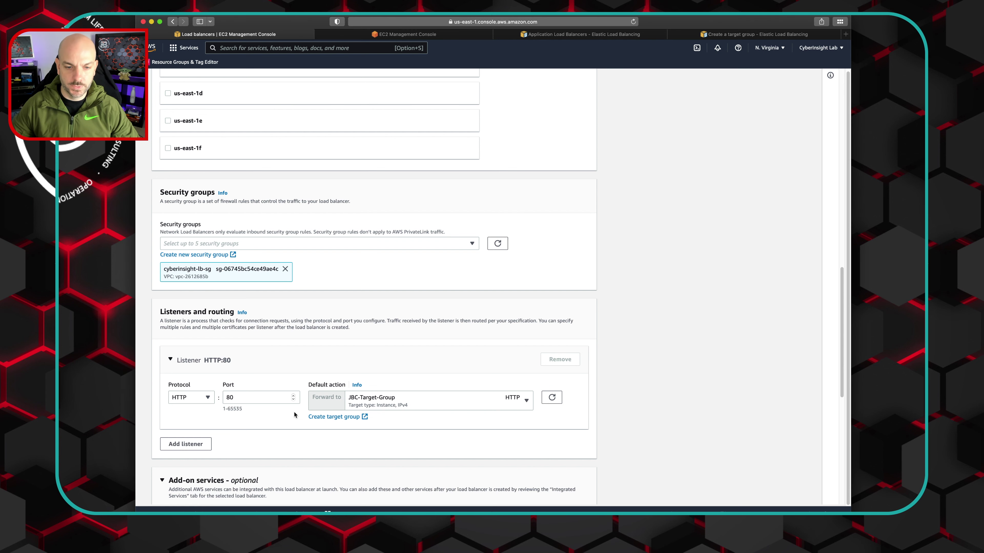
click(337, 417)
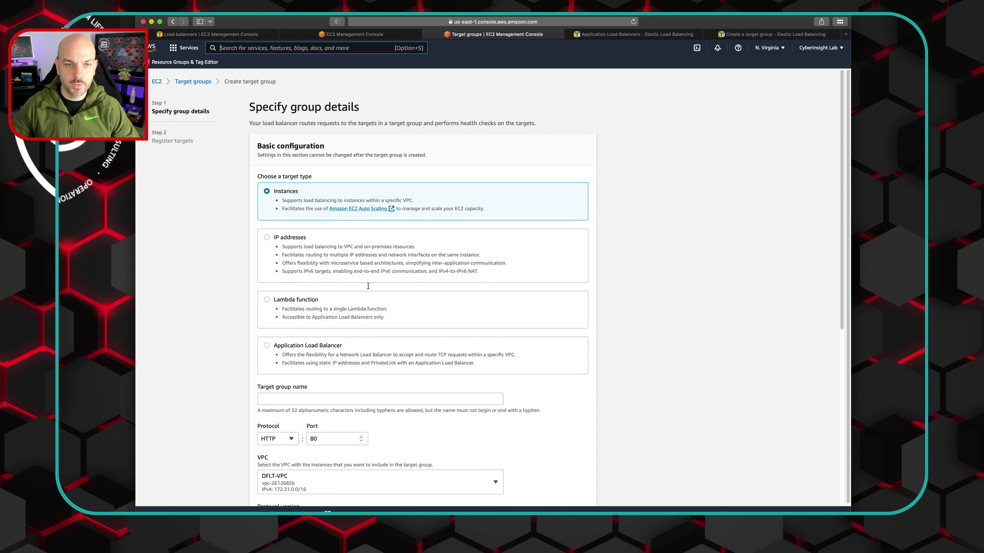
Step: Keep Instances as the target type and name the target group cyberinsight-lb-tg
scroll(396, 353, down, 1)
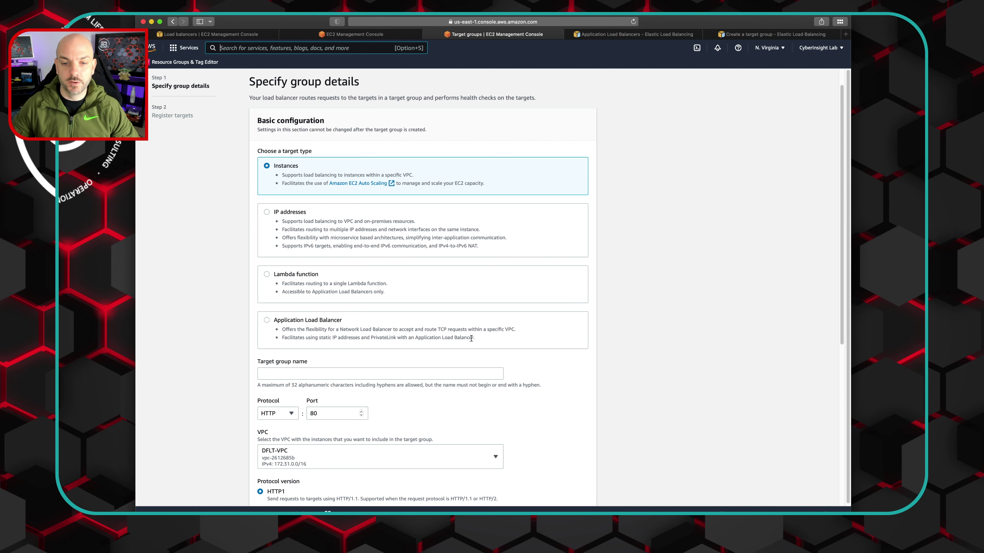
scroll(596, 373, down, 1)
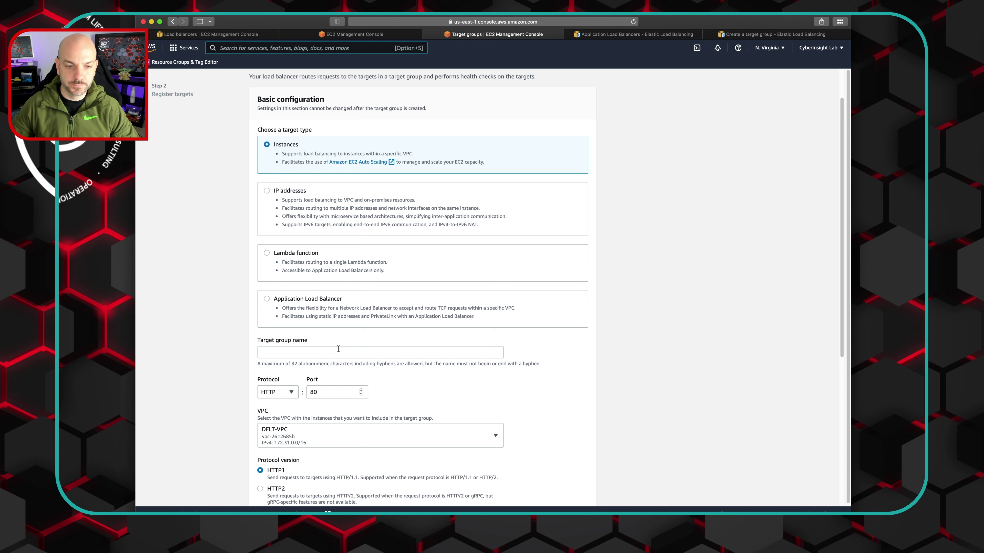
click(325, 353)
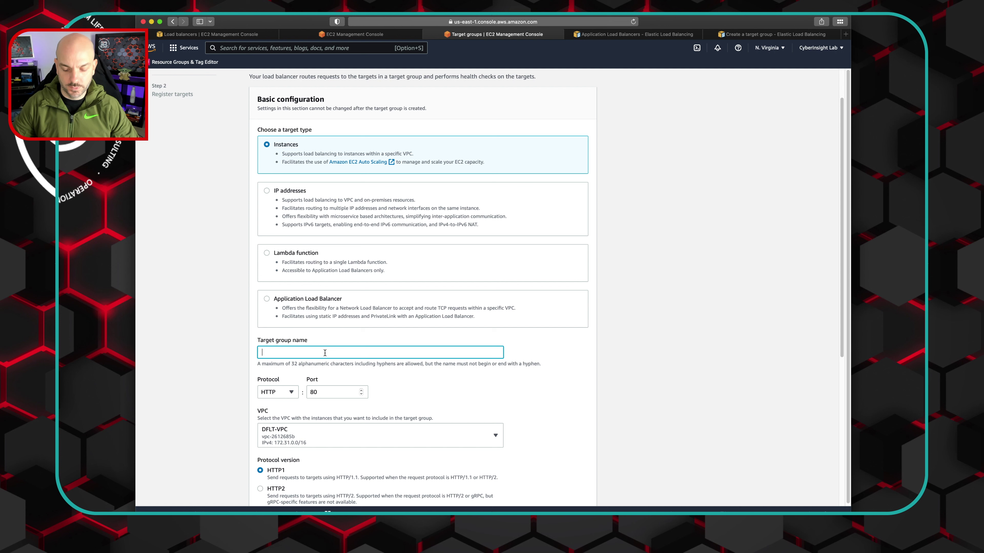
text(cyberinsigh)
key(BackSpace)
text(t)
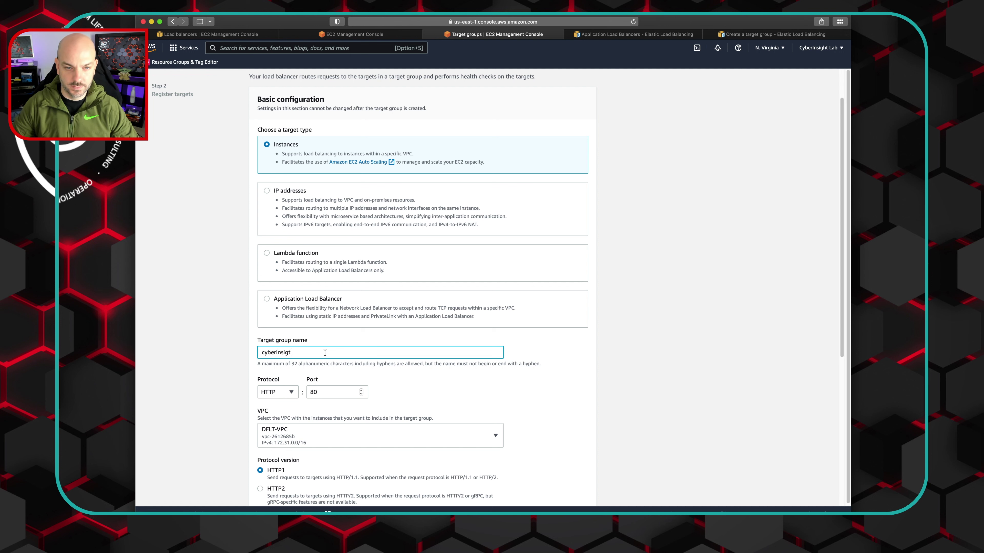
key(BackSpace)
text(ht-lb-tg)
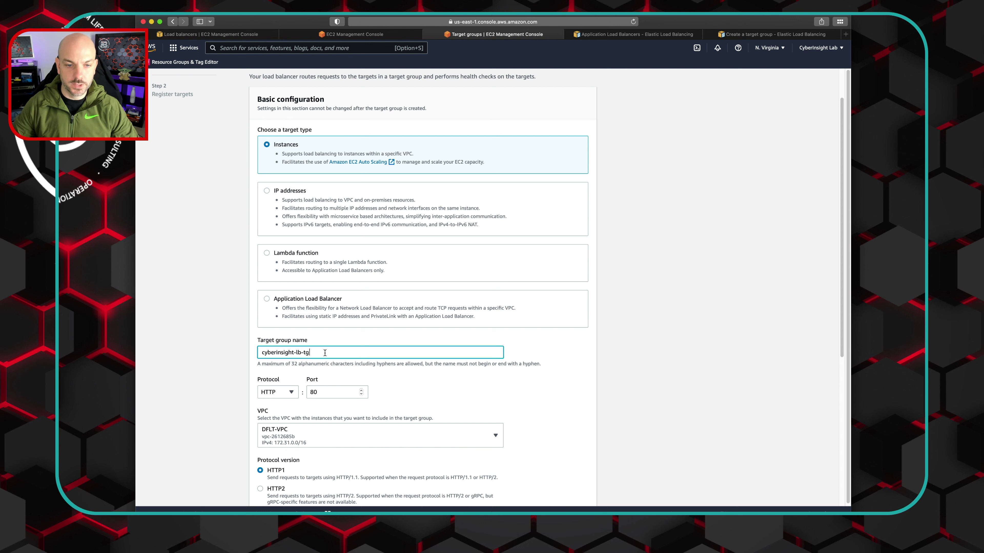
Step: Keep HTTP port 80, DFLT-VPC and HTTP1 for the target group, and set the health check path to /index.php
scroll(598, 406, down, 5)
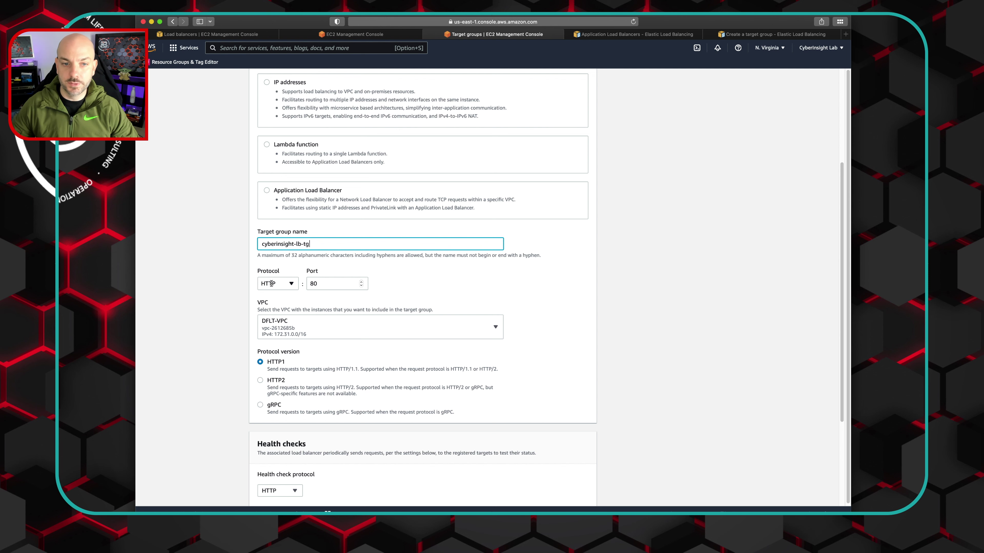
scroll(538, 333, down, 2)
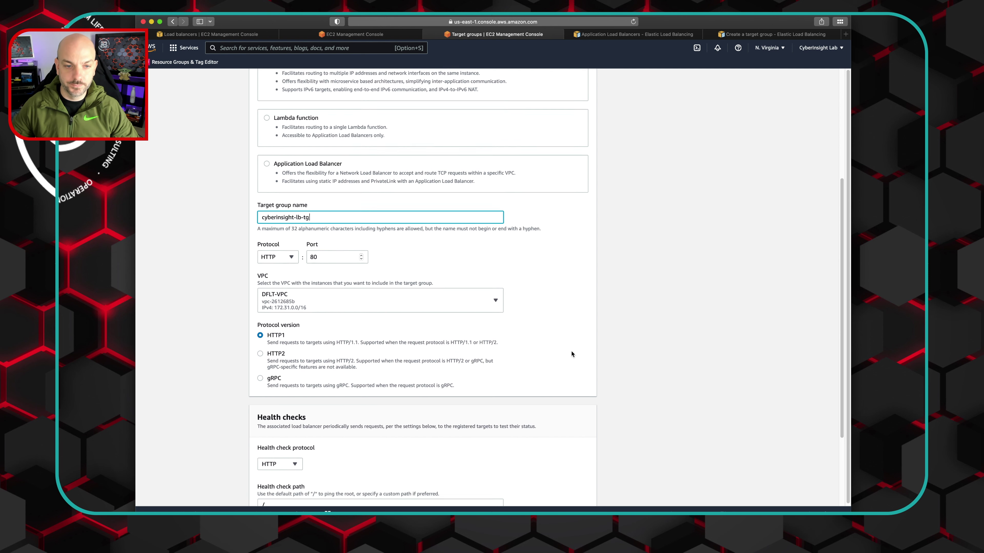
click(491, 301)
click(600, 323)
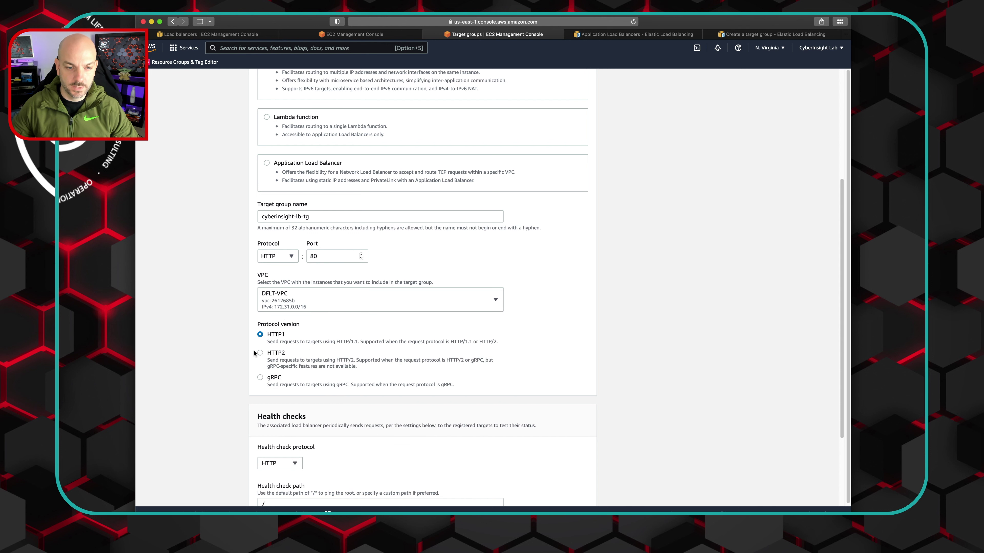
scroll(531, 369, down, 3)
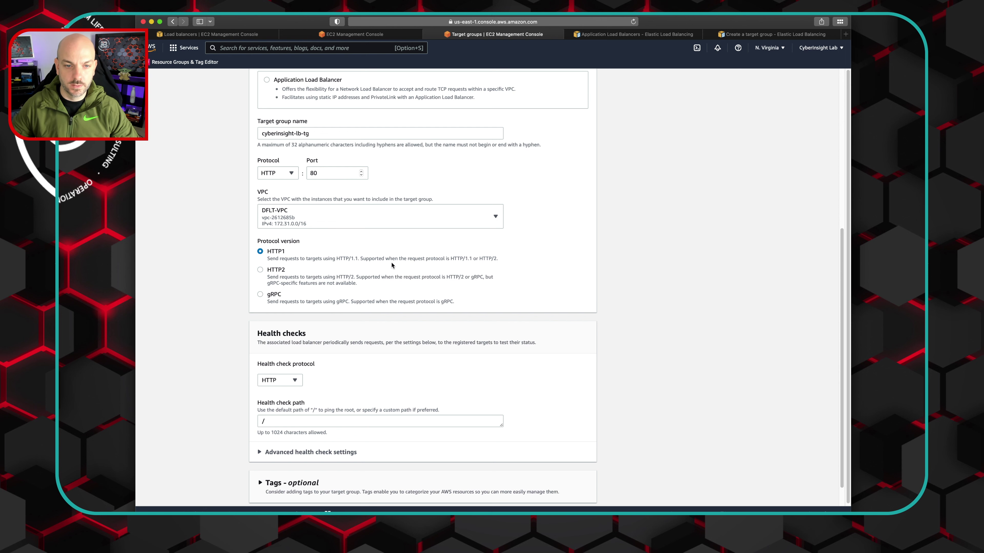
scroll(668, 274, down, 2)
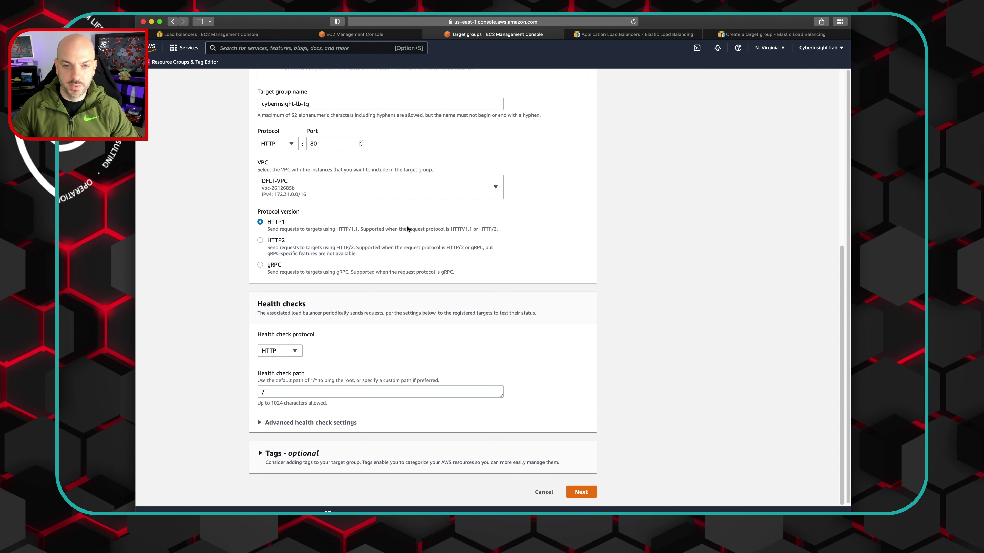
scroll(633, 295, down, 1)
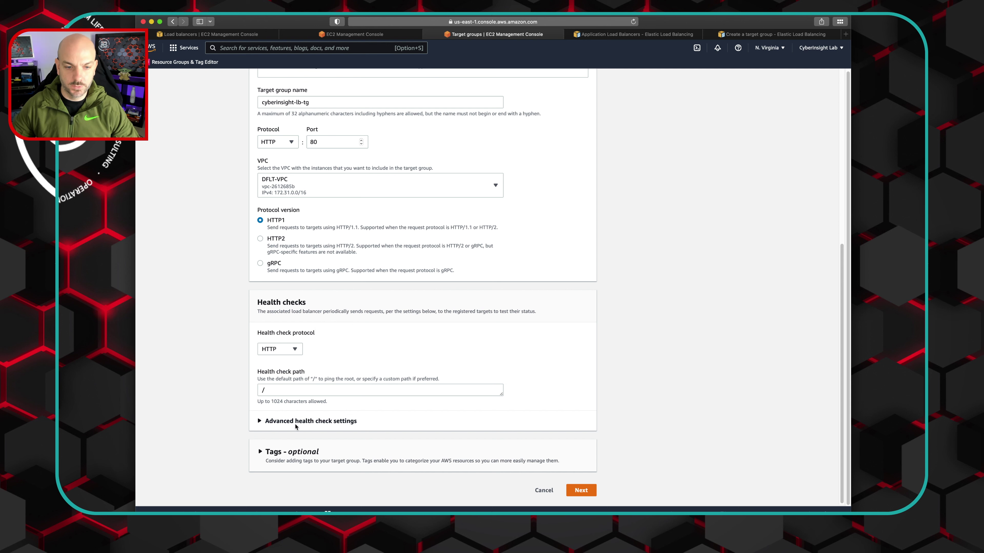
click(293, 389)
text(index.php)
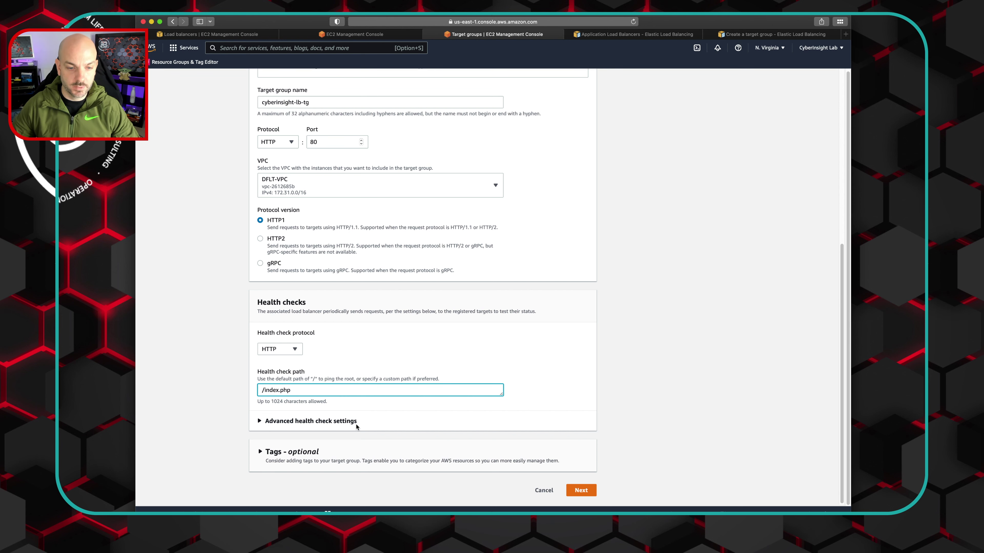
Step: Expand the advanced health check settings and review the port, thresholds, timeout, interval and success codes
click(260, 422)
scroll(510, 438, down, 3)
scroll(510, 438, down, 5)
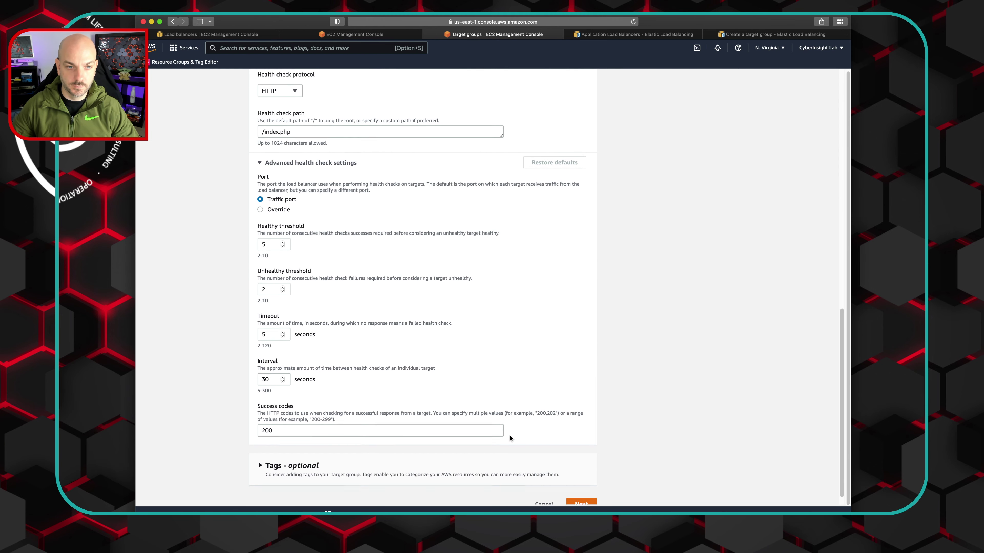
scroll(509, 434, down, 1)
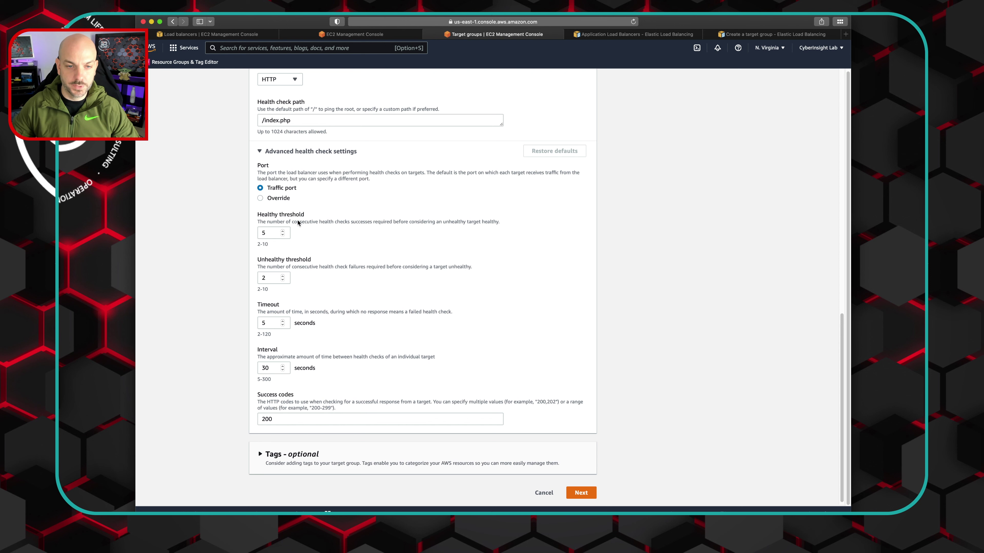
scroll(557, 340, down, 1)
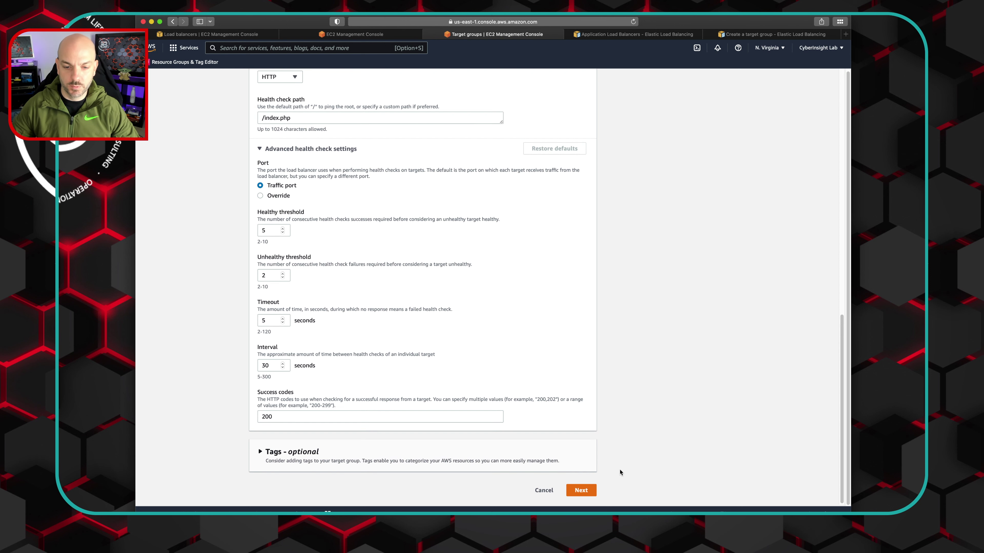
Step: Create the target group without registering any targets and select cyberinsight-lb-tg as the HTTP:80 listener's forwarding target
click(580, 490)
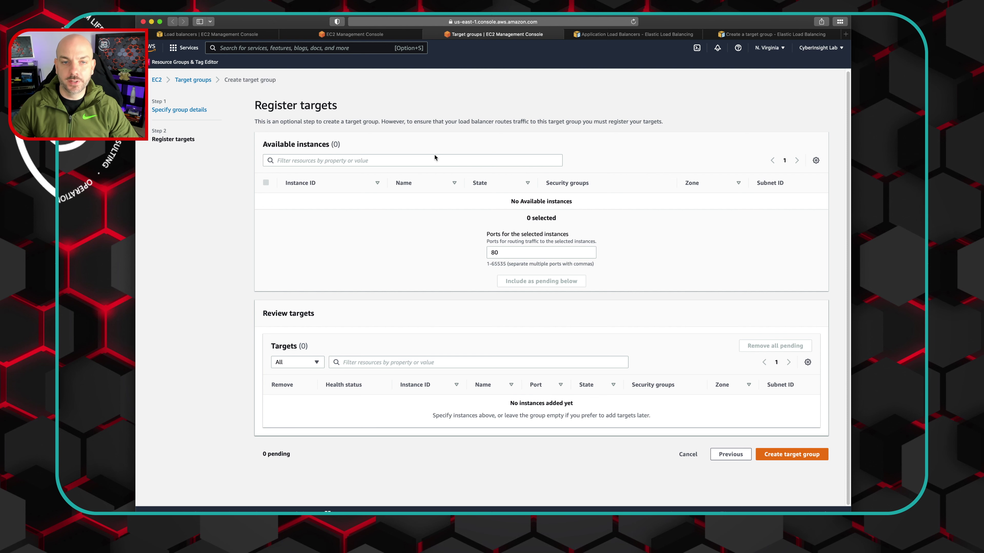
click(794, 457)
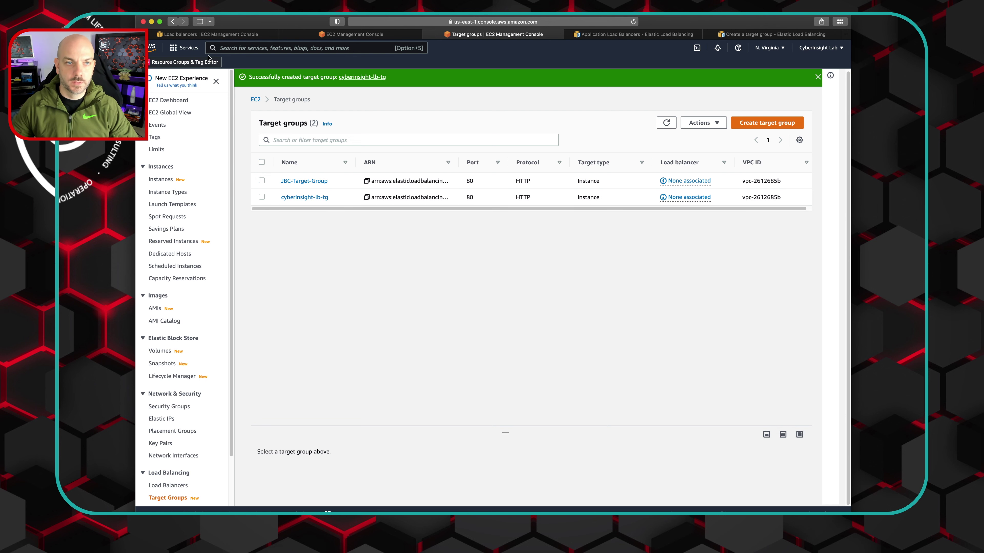
click(216, 36)
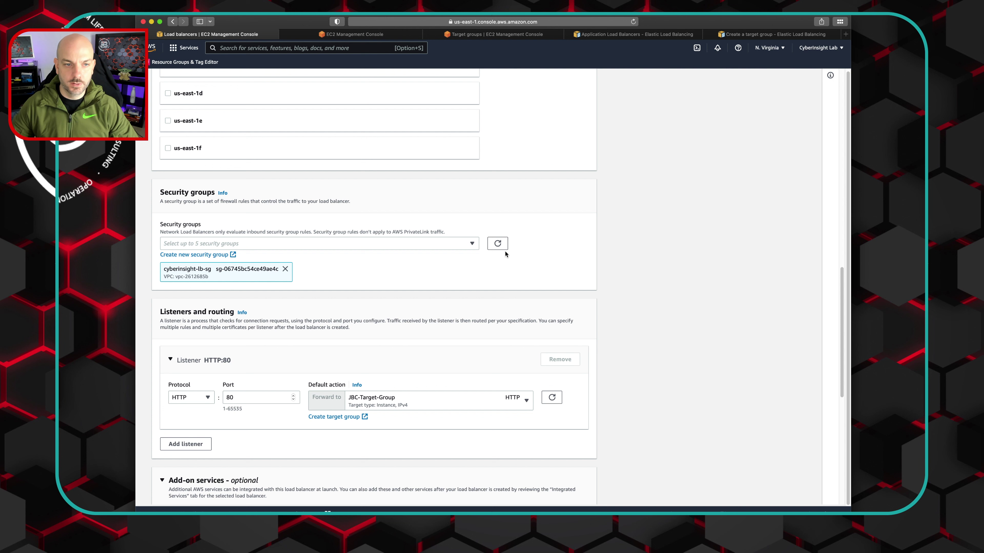
click(551, 399)
click(527, 402)
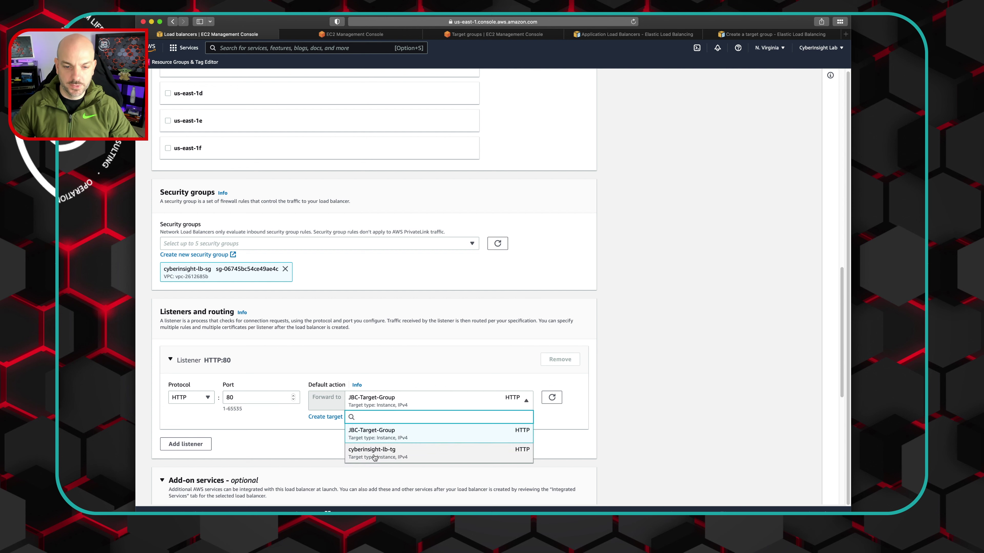
click(392, 457)
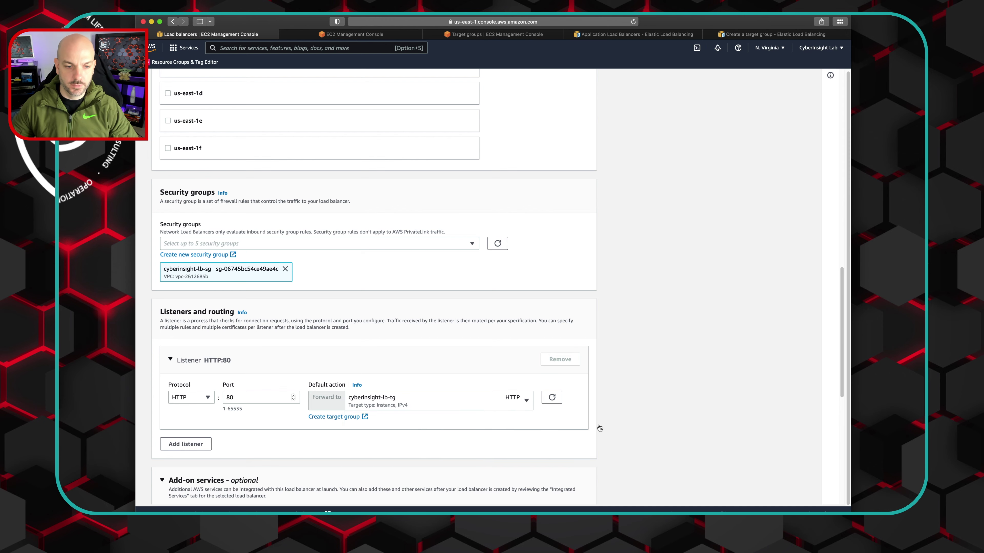
Step: Review the load balancer summary, create cyberinsight-lb without add-on services or tags, and view it in the load balancer list
scroll(599, 428, down, 1)
scroll(600, 428, down, 5)
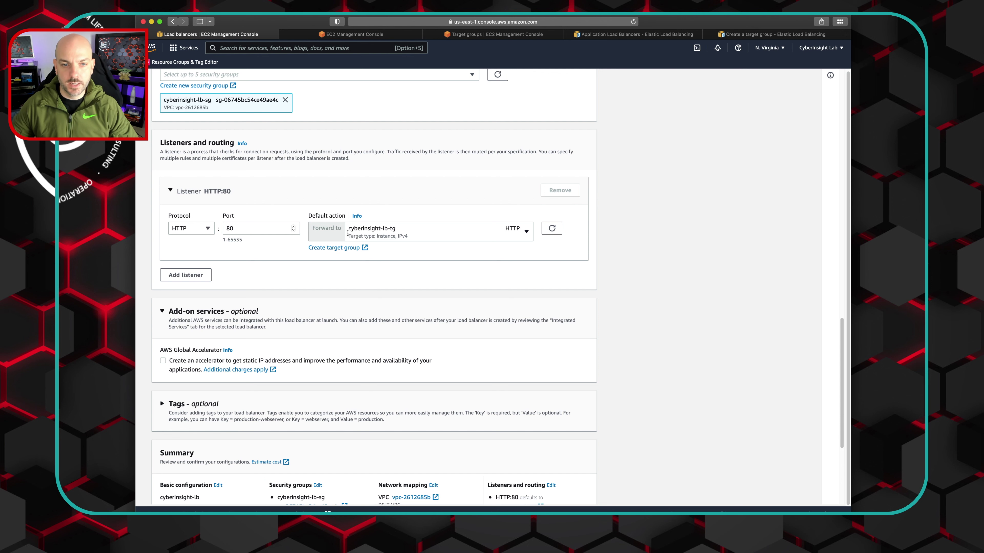
scroll(512, 318, down, 1)
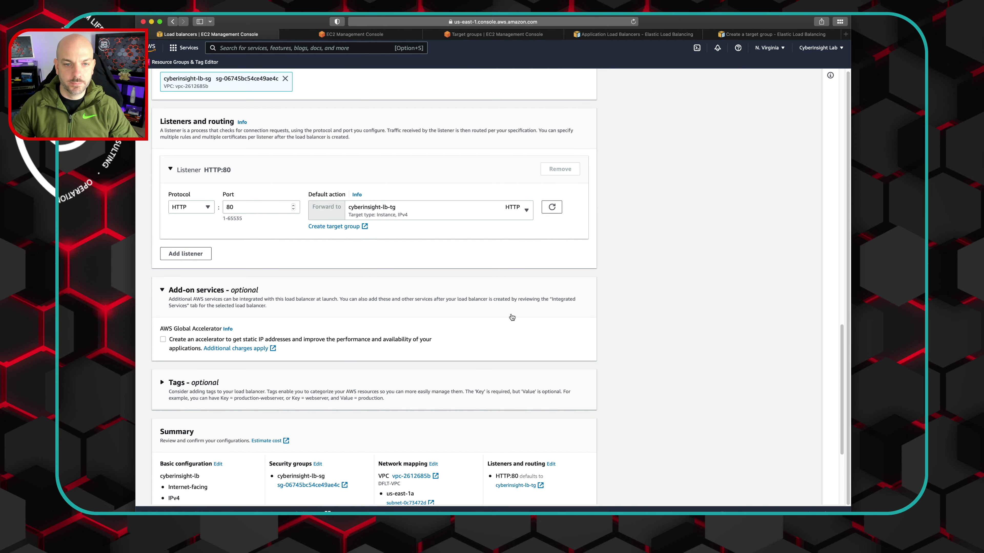
scroll(513, 319, down, 5)
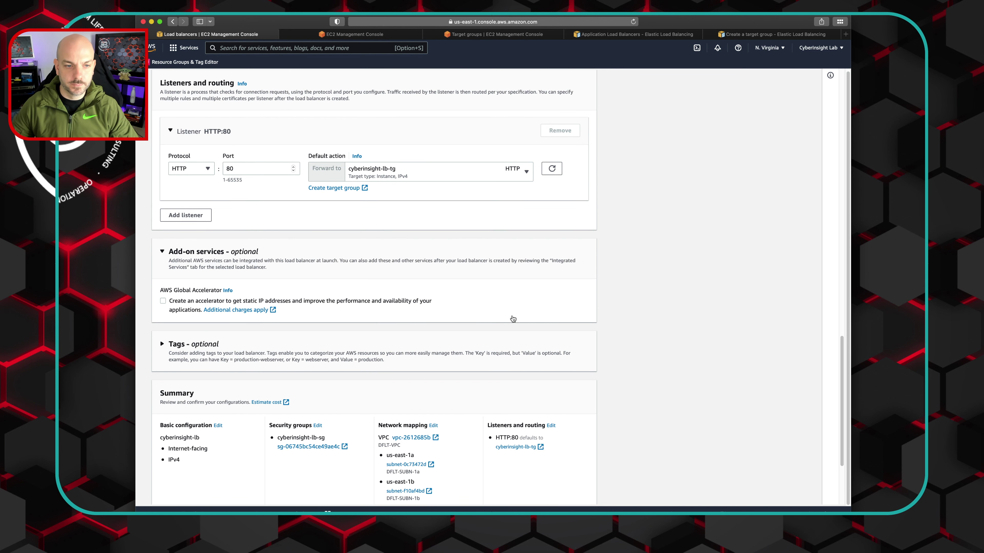
scroll(512, 319, down, 2)
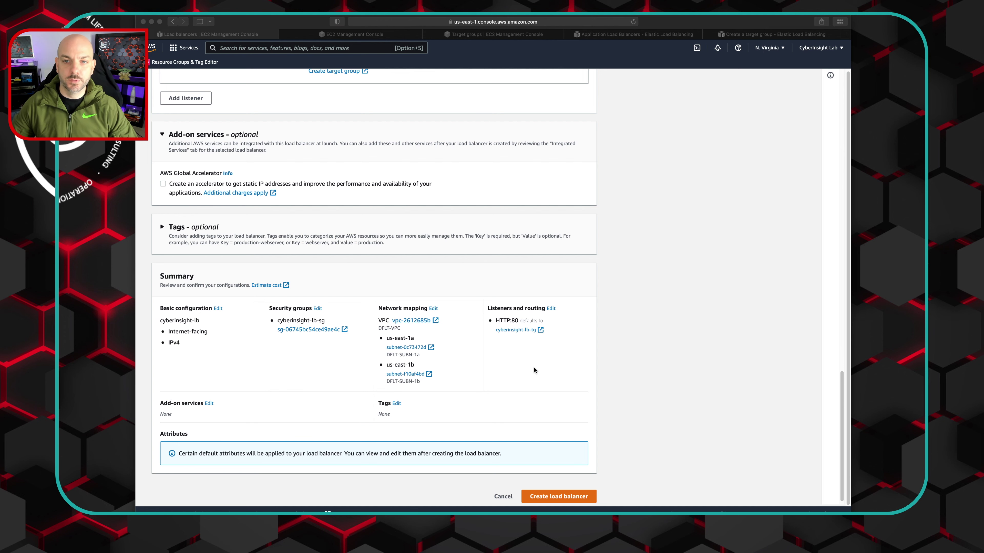
click(734, 345)
scroll(327, 232, up, 5)
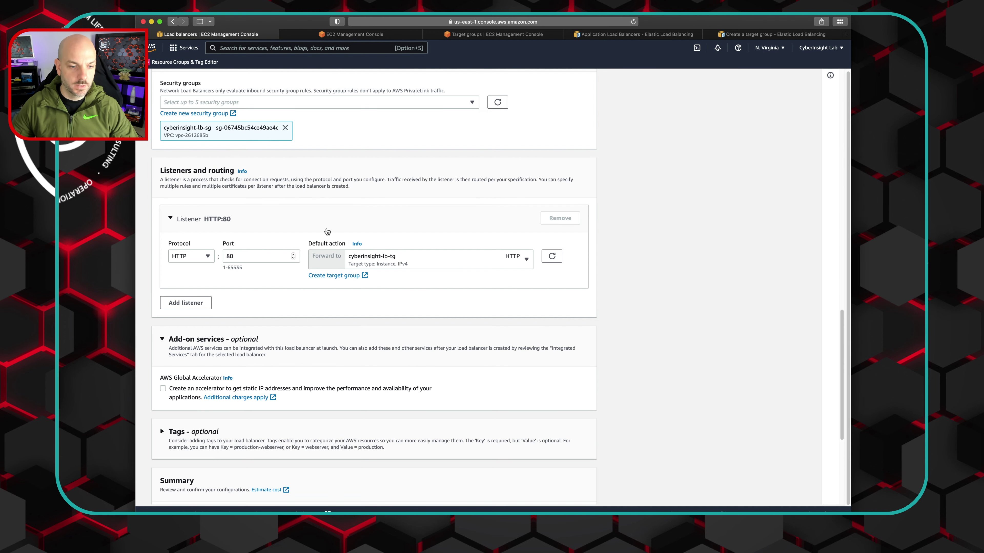
scroll(327, 232, down, 5)
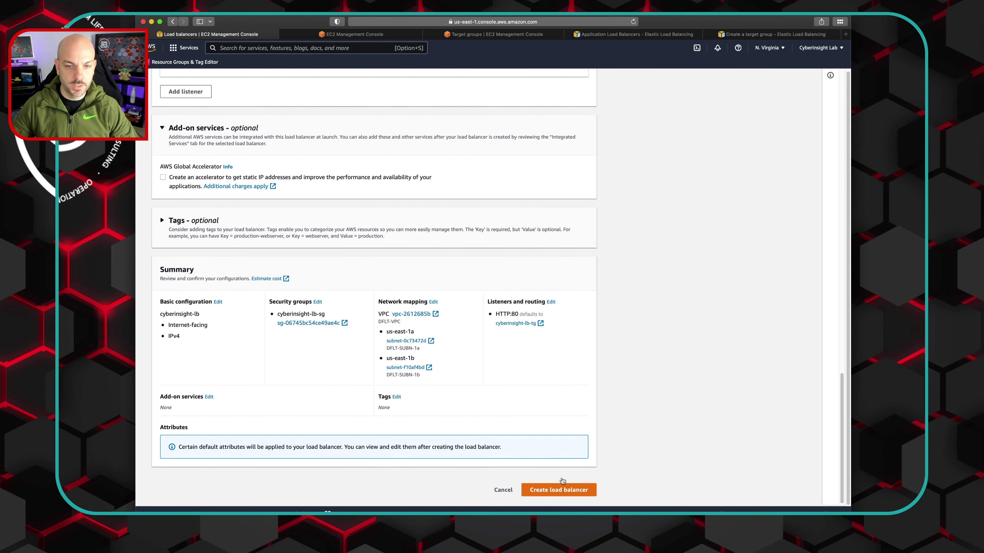
click(565, 492)
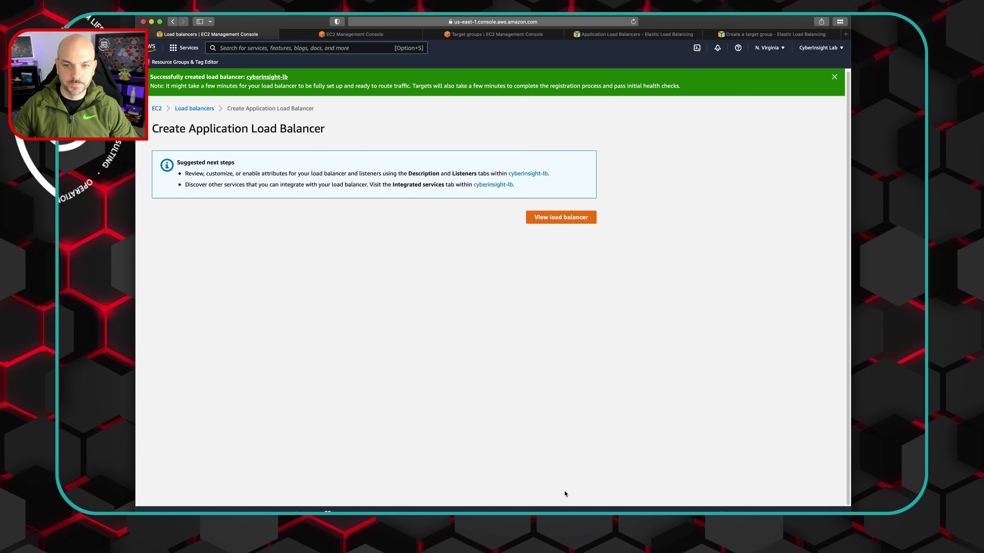
click(571, 218)
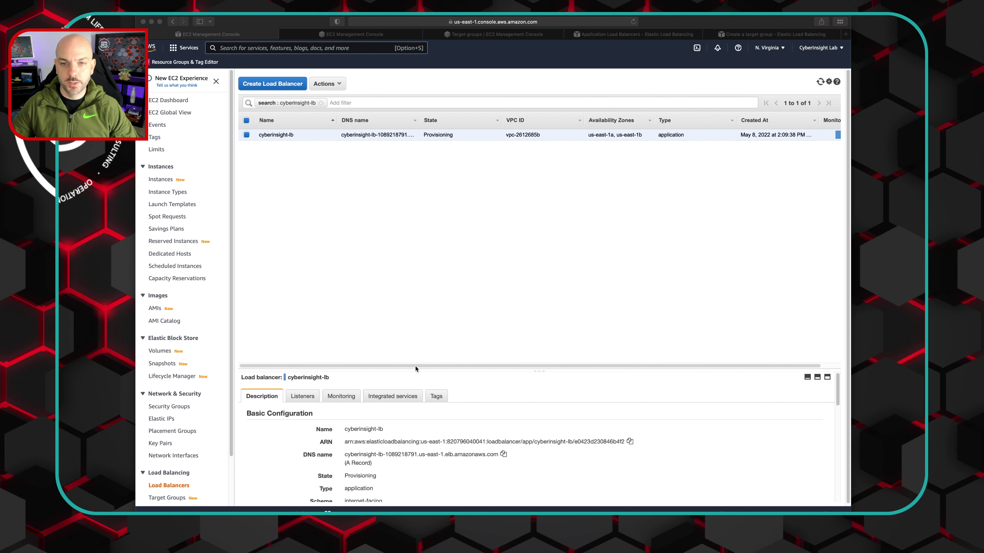
Step: Start a new EC2 launch template and name it cyberinsight-lb-test
click(821, 316)
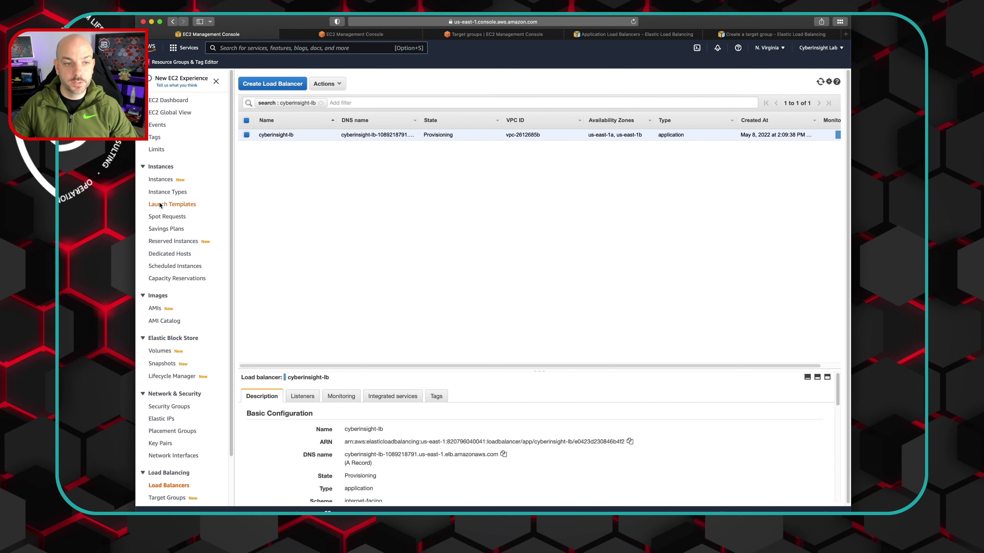
scroll(160, 207, down, 1)
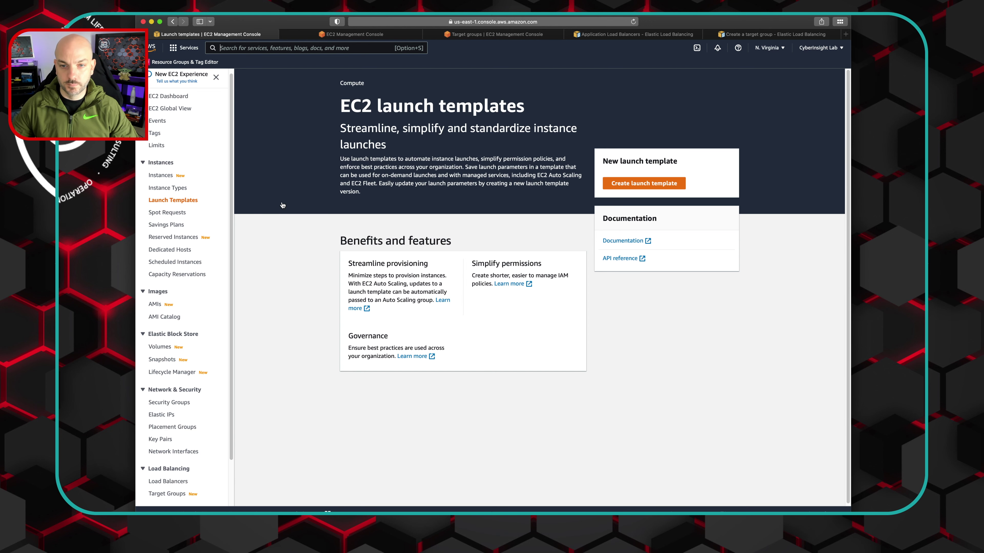
click(644, 185)
click(194, 189)
text(cyber)
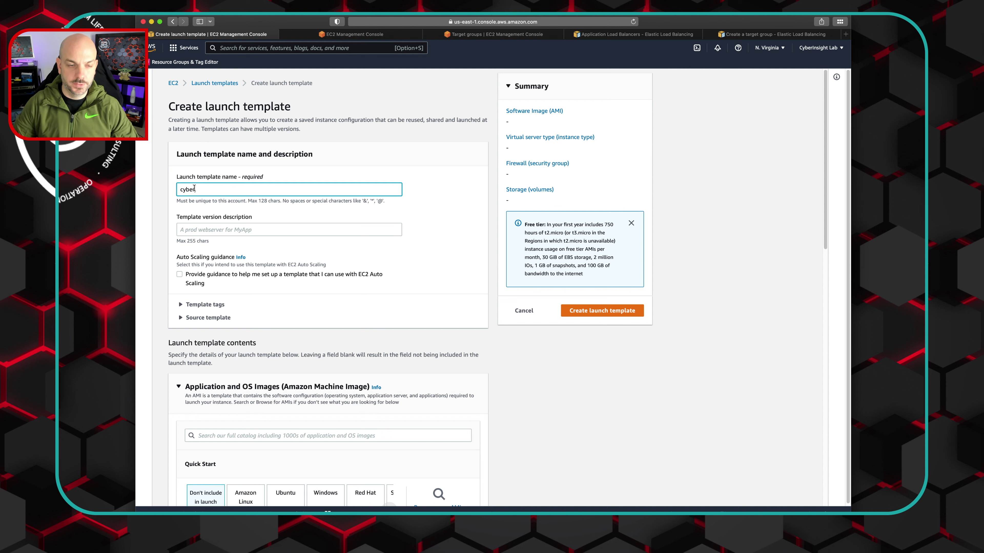
text(insight-lb-test)
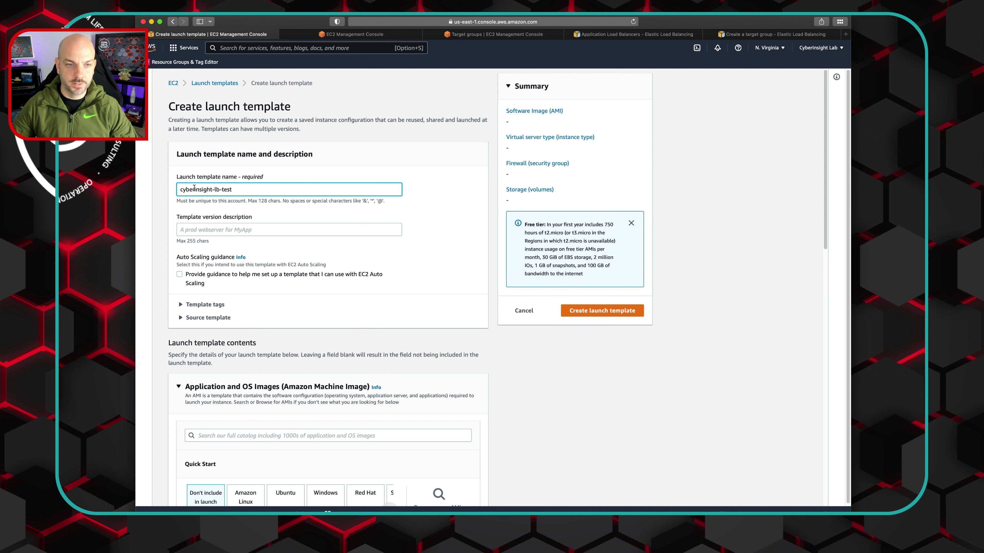
Step: Choose Amazon Linux 2 AMI (HVM) - Kernel 5.10, SSD Volume Type as the template's image and look through the other quick-start systems
scroll(609, 345, down, 5)
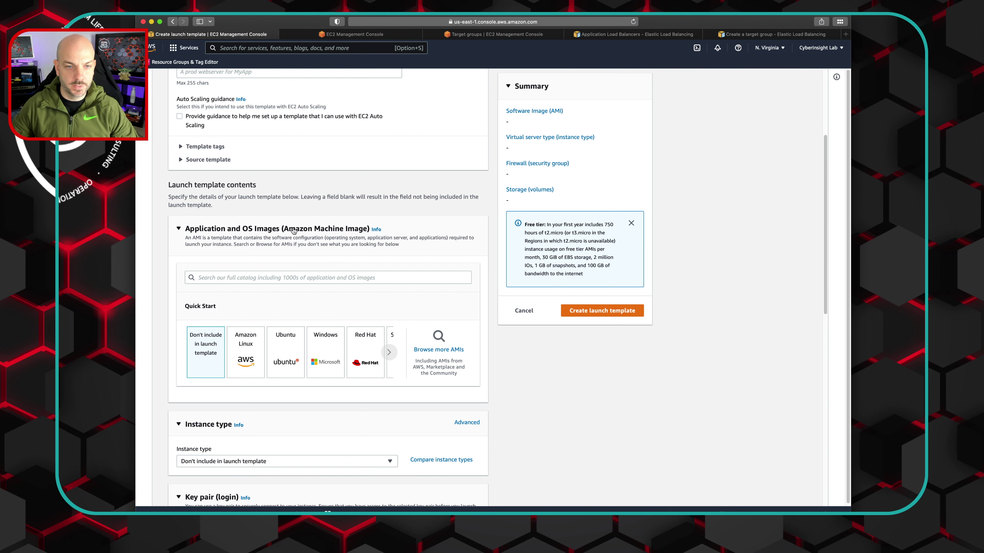
click(250, 350)
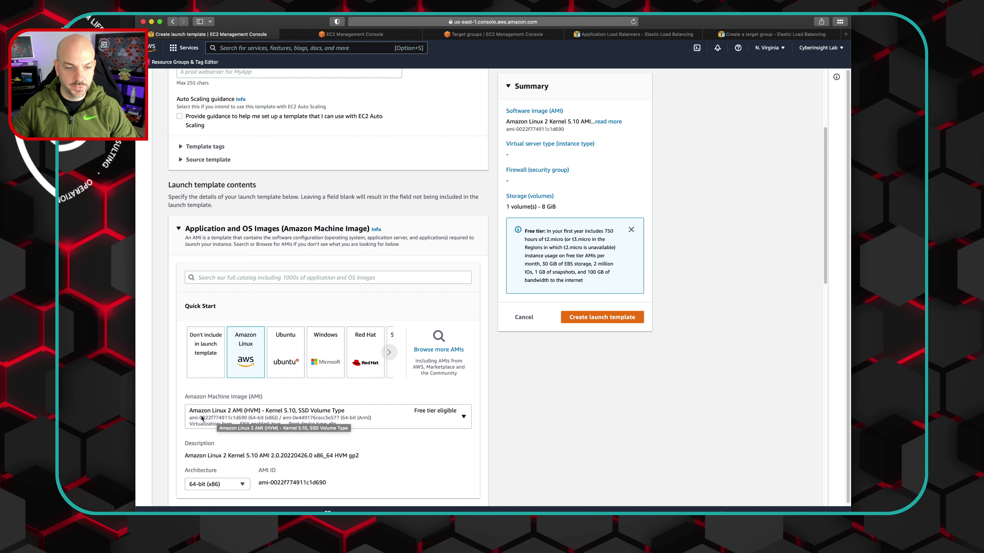
scroll(505, 423, down, 2)
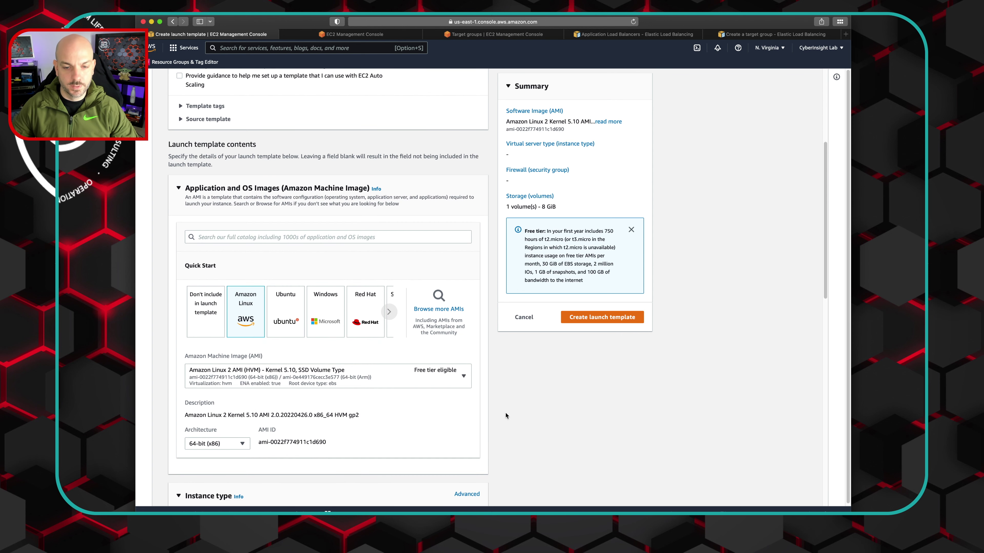
scroll(604, 428, down, 3)
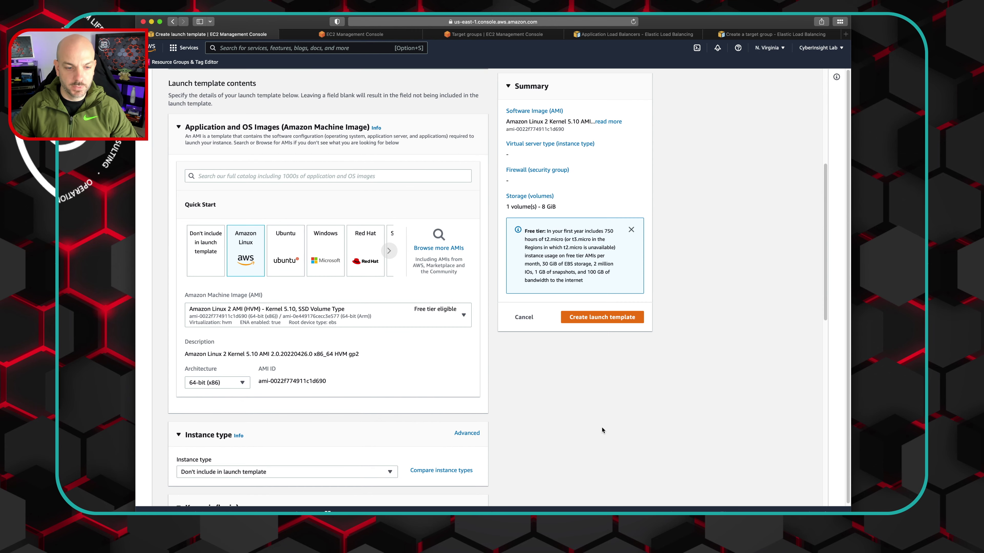
scroll(602, 430, down, 1)
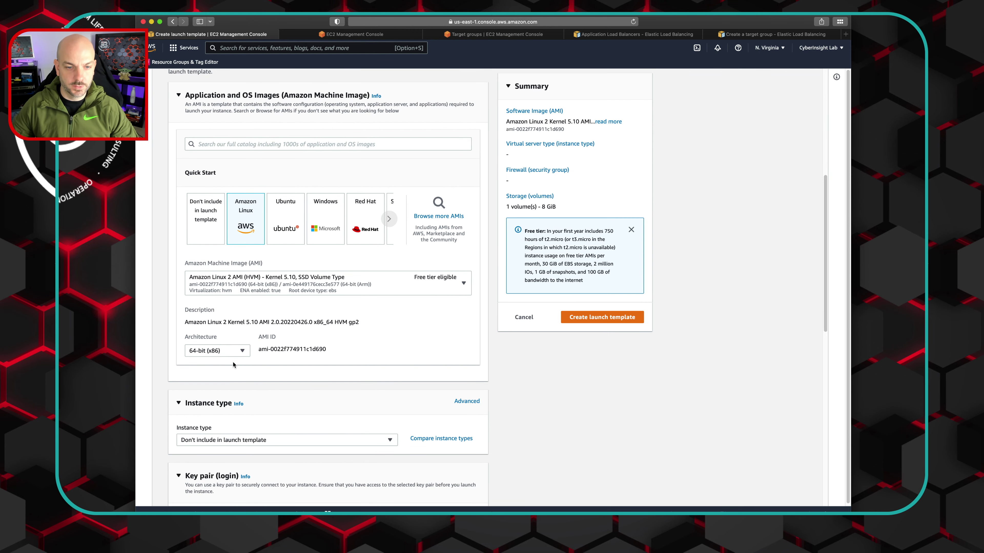
click(390, 220)
click(389, 220)
click(390, 221)
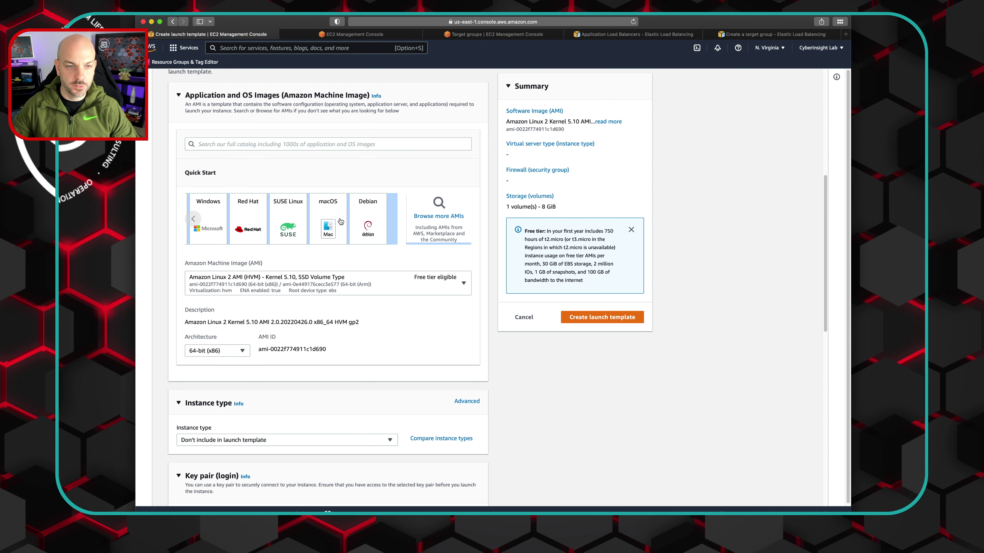
click(193, 220)
click(194, 219)
click(194, 219)
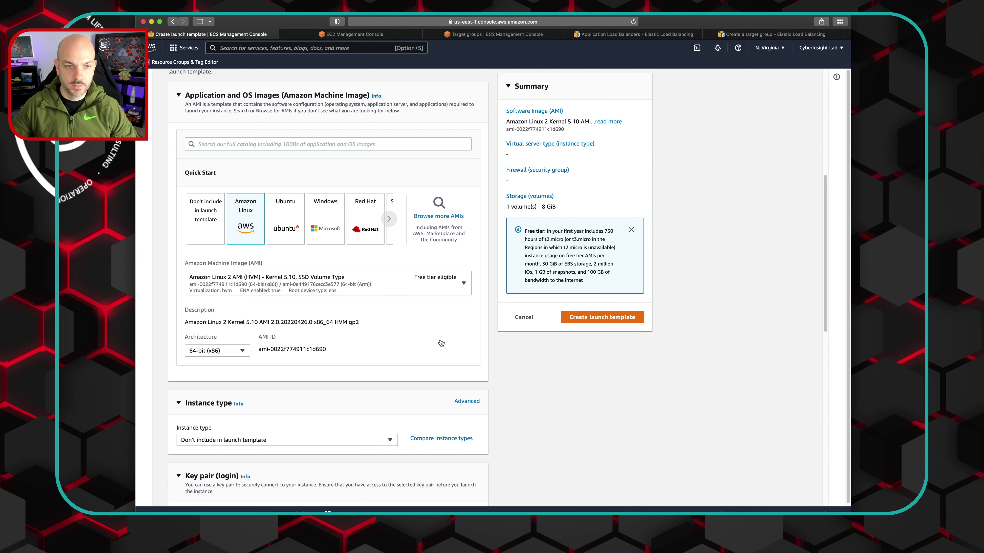
Step: Set the launch template's instance type to t2.micro
scroll(596, 405, down, 3)
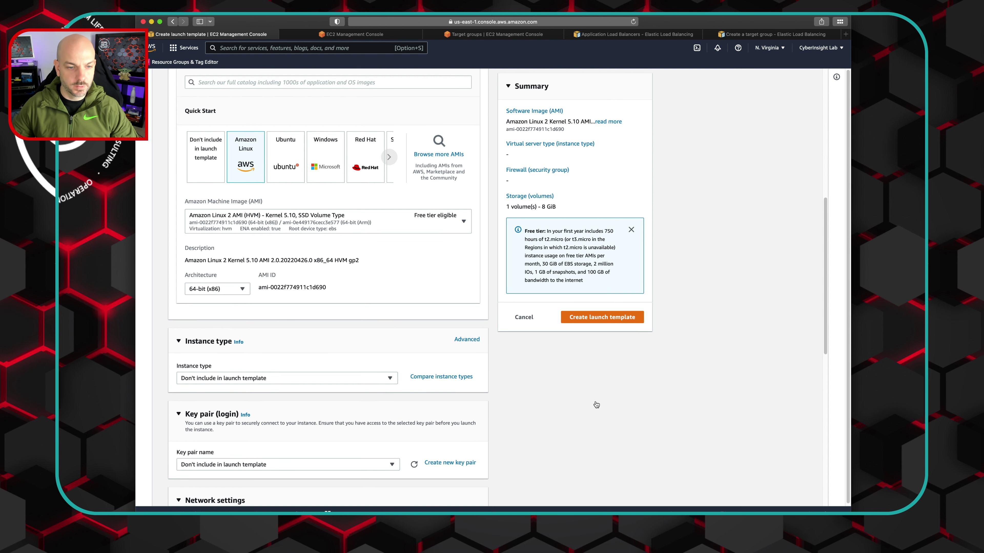
click(389, 369)
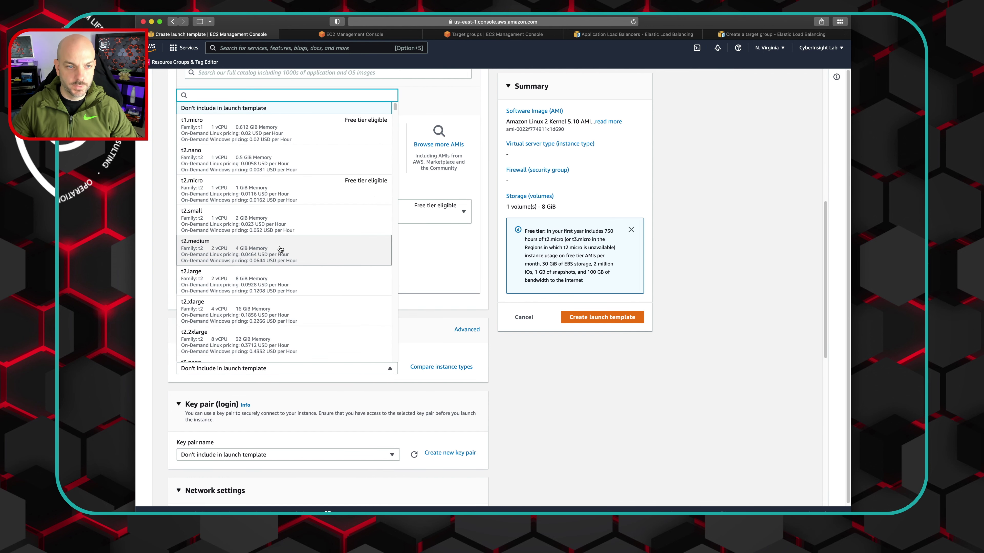
click(199, 192)
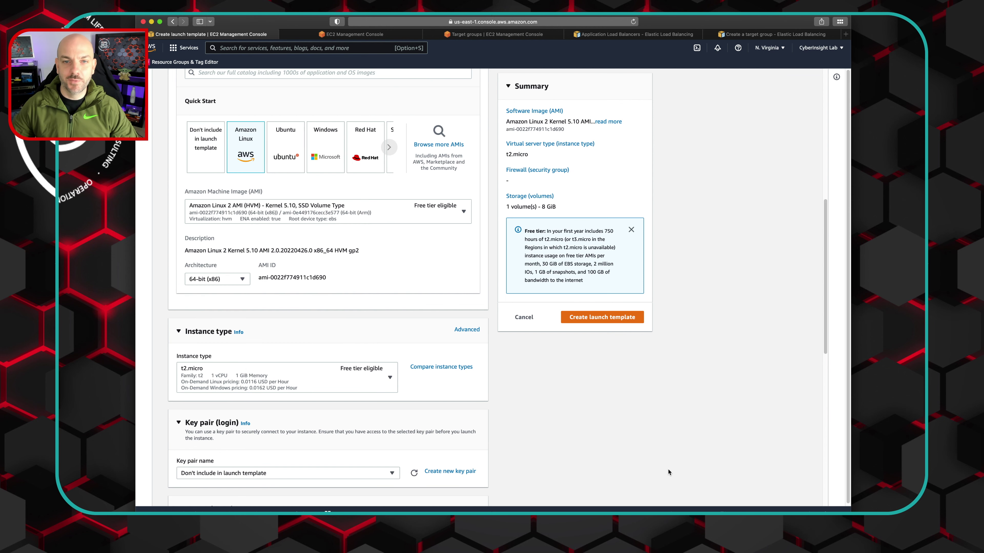
Step: Look through the launch template's key pair, network, storage, resource tag and advanced detail settings
scroll(669, 467, down, 3)
scroll(669, 467, down, 5)
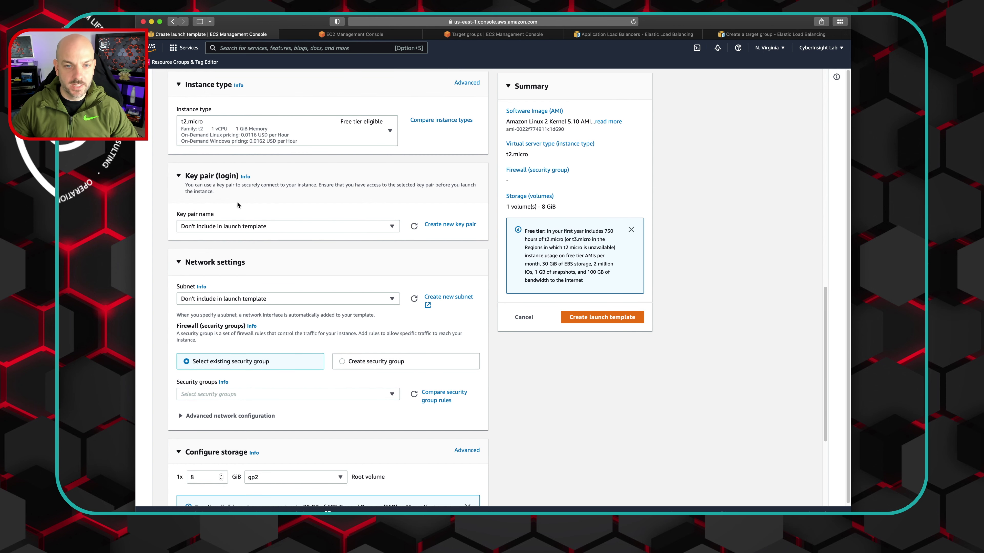
scroll(278, 232, down, 2)
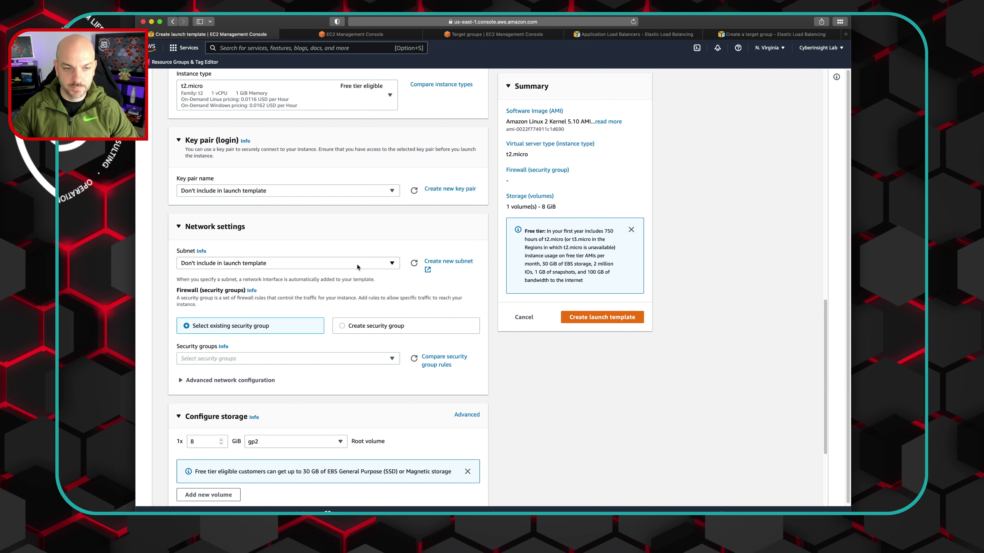
scroll(356, 265, down, 5)
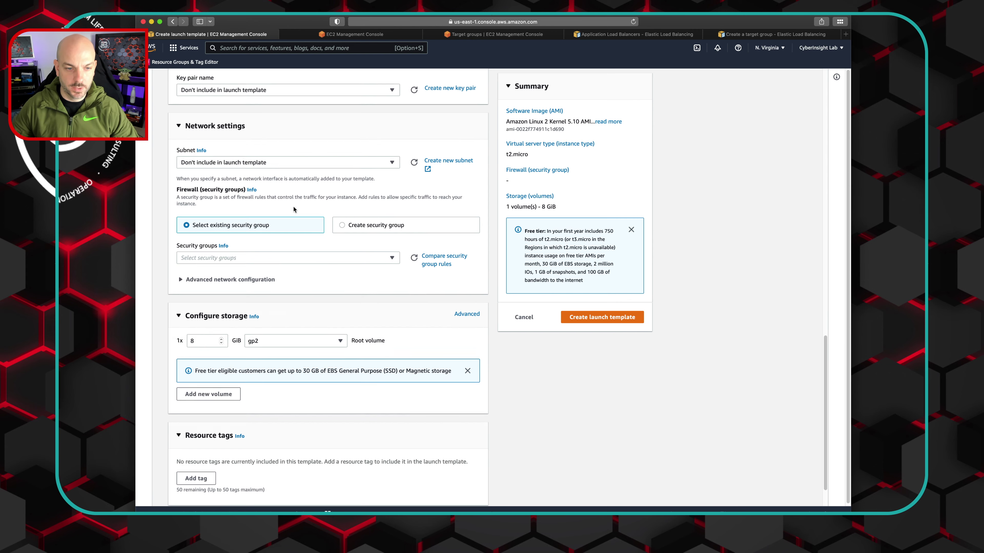
scroll(292, 207, down, 3)
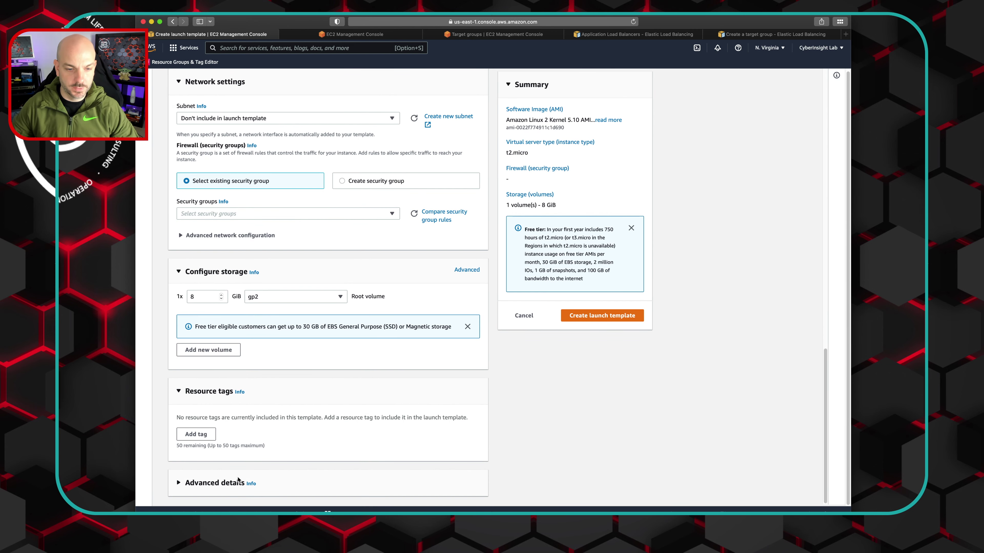
click(179, 485)
scroll(381, 455, down, 18)
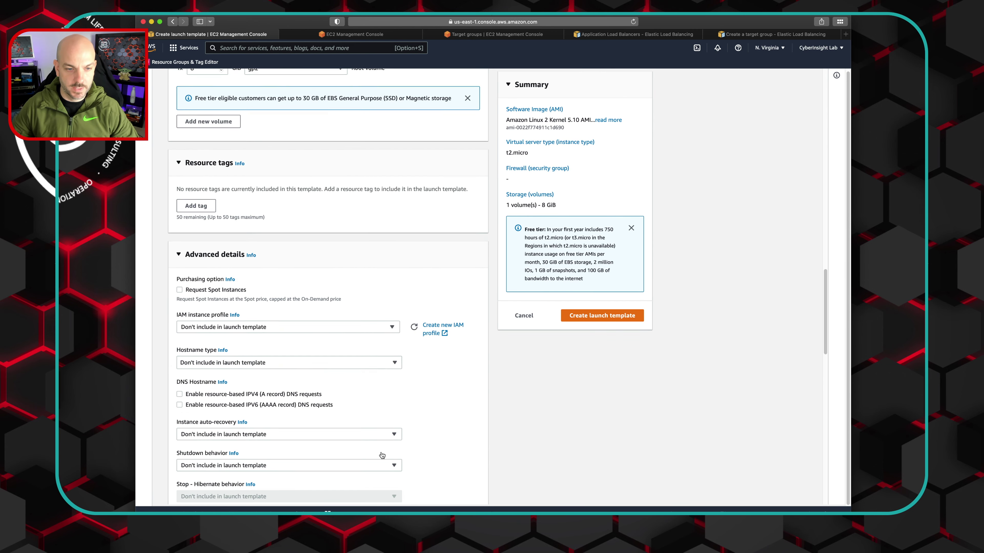
scroll(382, 456, down, 2)
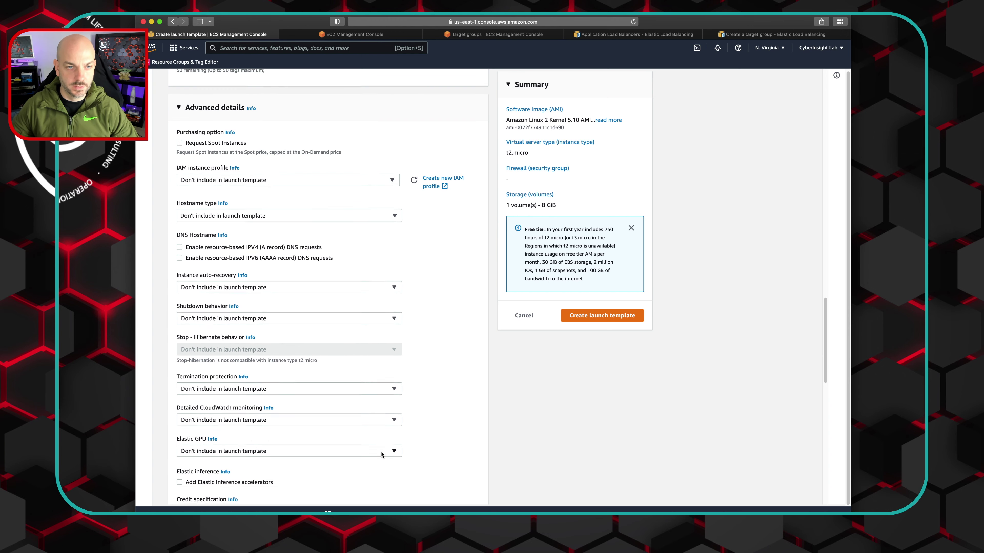
scroll(433, 441, down, 5)
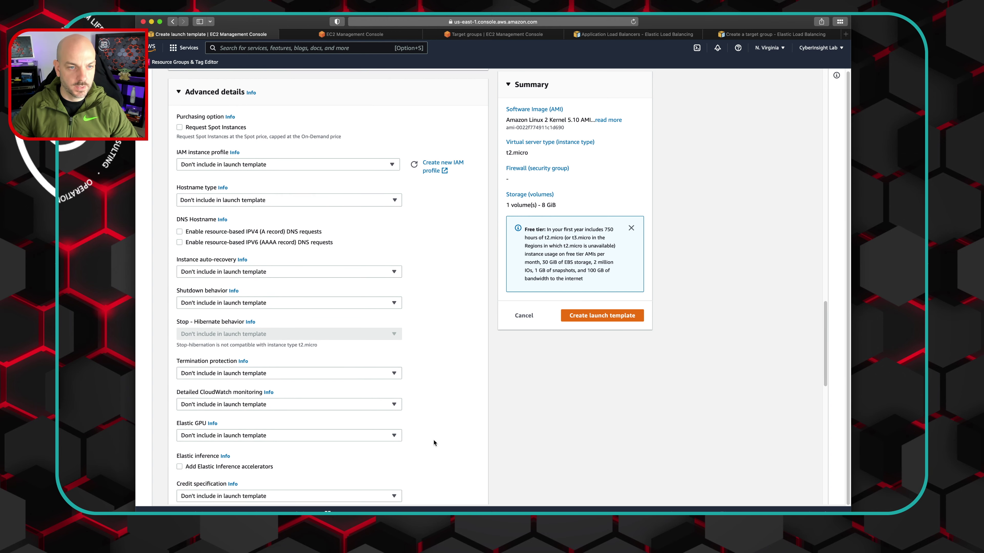
scroll(433, 443, down, 15)
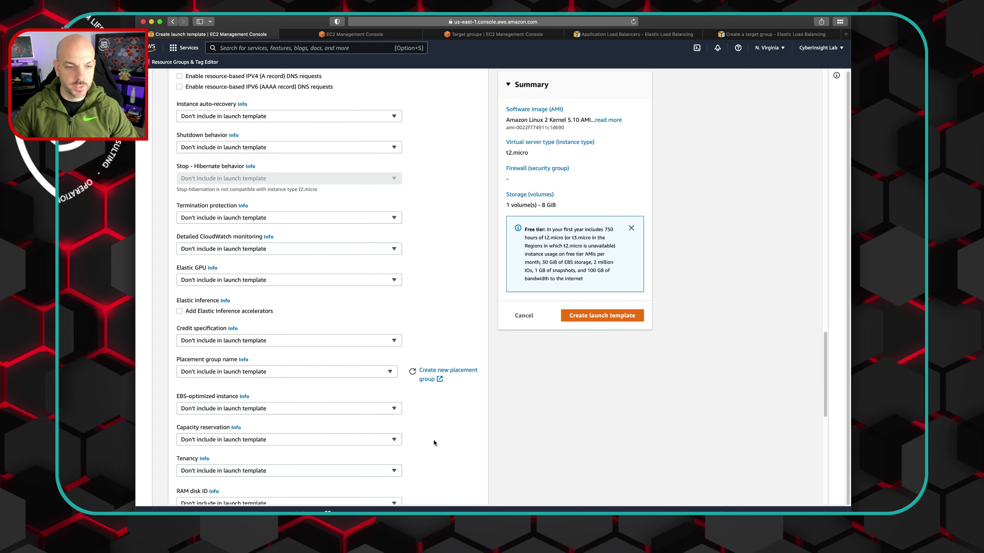
scroll(433, 439, down, 8)
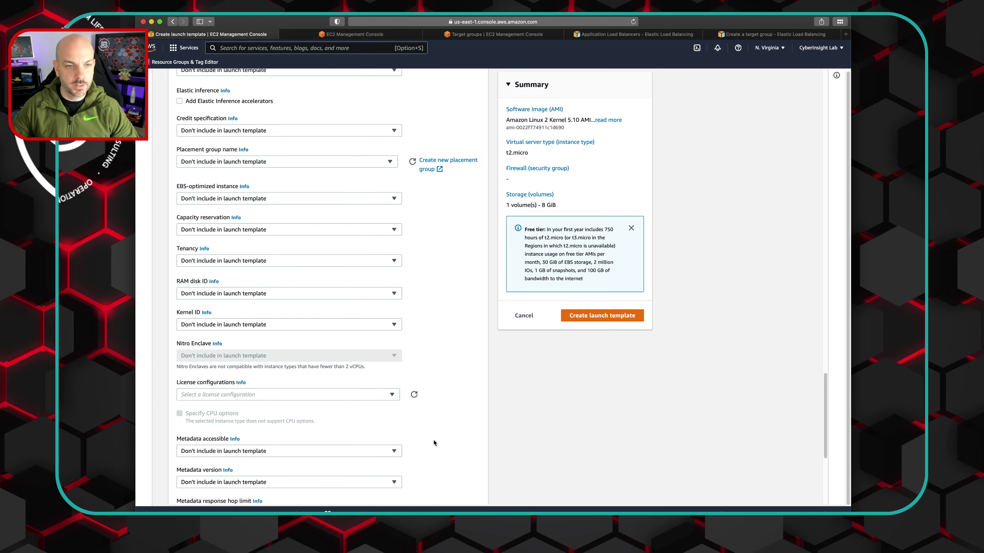
scroll(433, 439, up, 20)
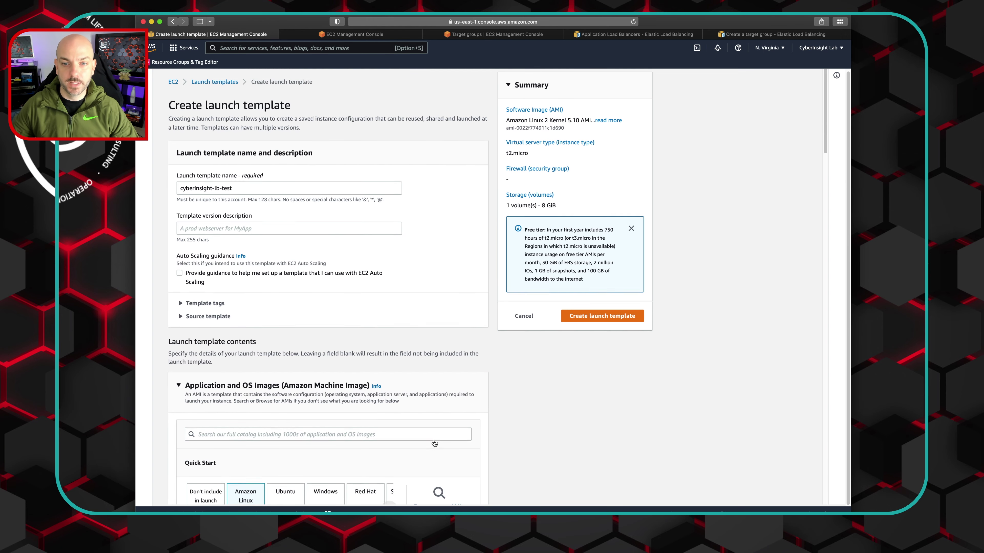
Step: Create the launch template cyberinsight-lb-test and view it in the list of launch templates
click(587, 316)
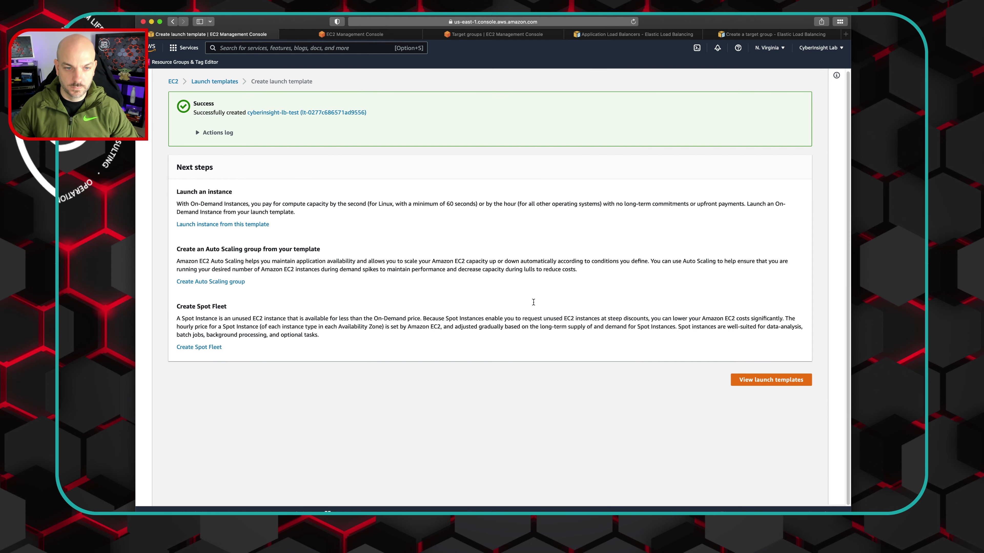
click(776, 383)
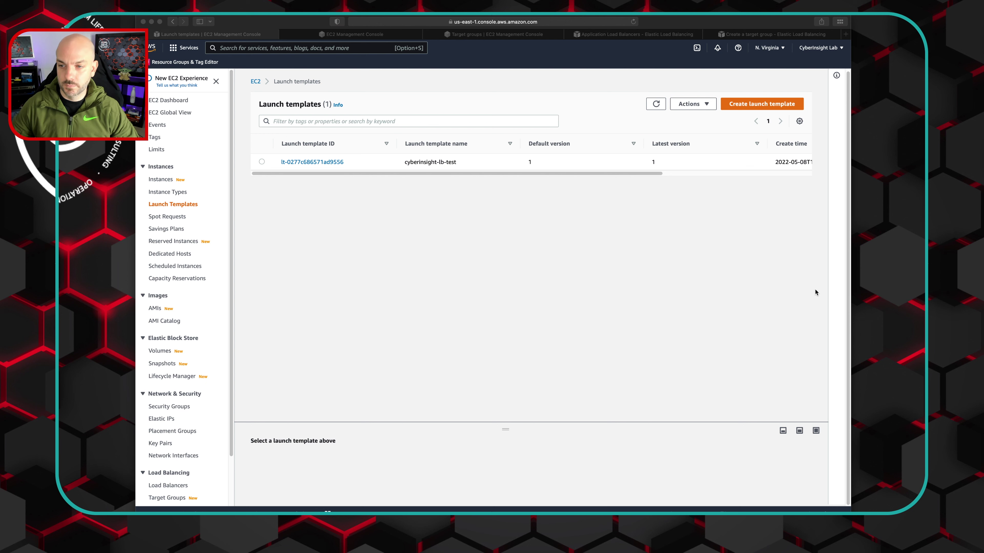
Step: Open the Auto Scaling groups page of the EC2 console
click(824, 285)
scroll(184, 363, down, 3)
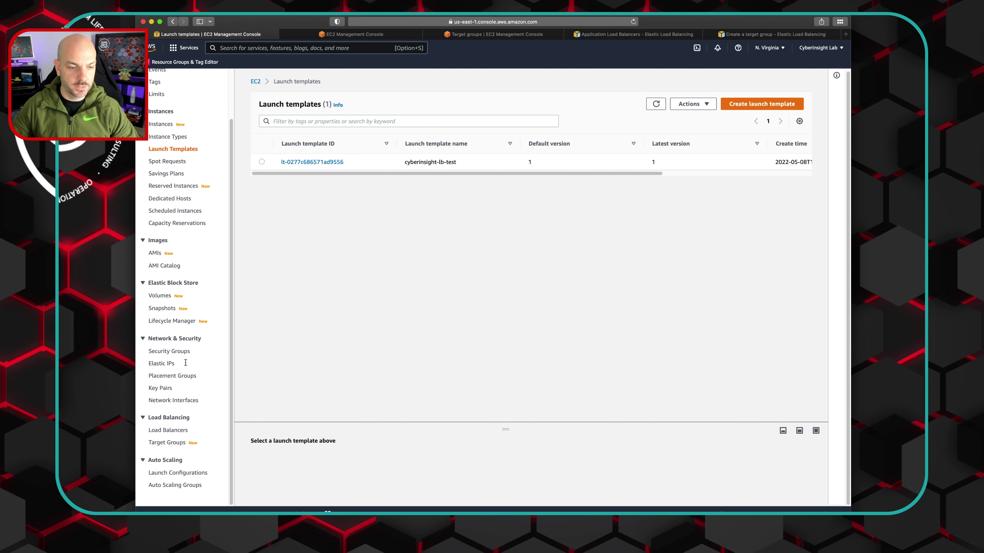
click(179, 488)
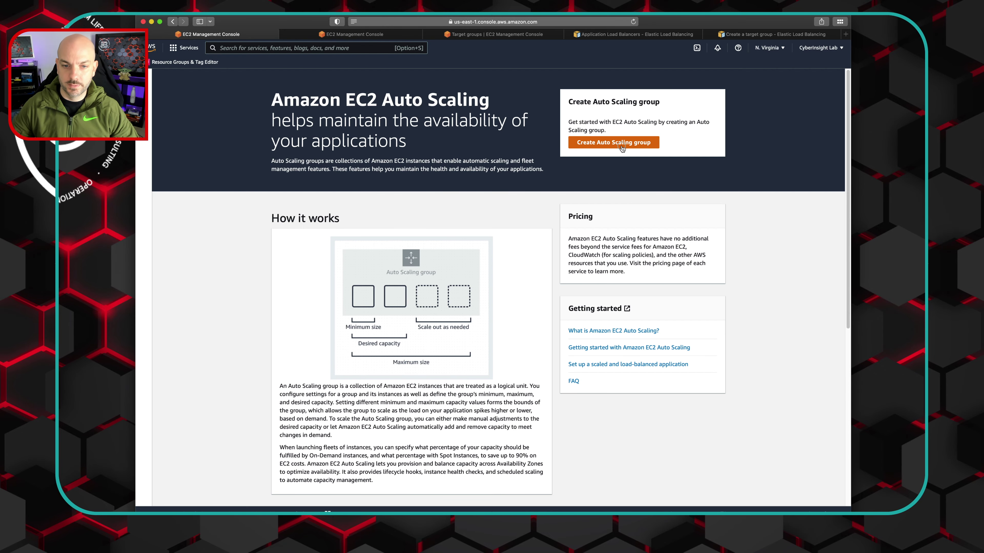
Step: Read the Amazon EC2 Auto Scaling overview, including how it works, its benefits and features, and related services
click(621, 146)
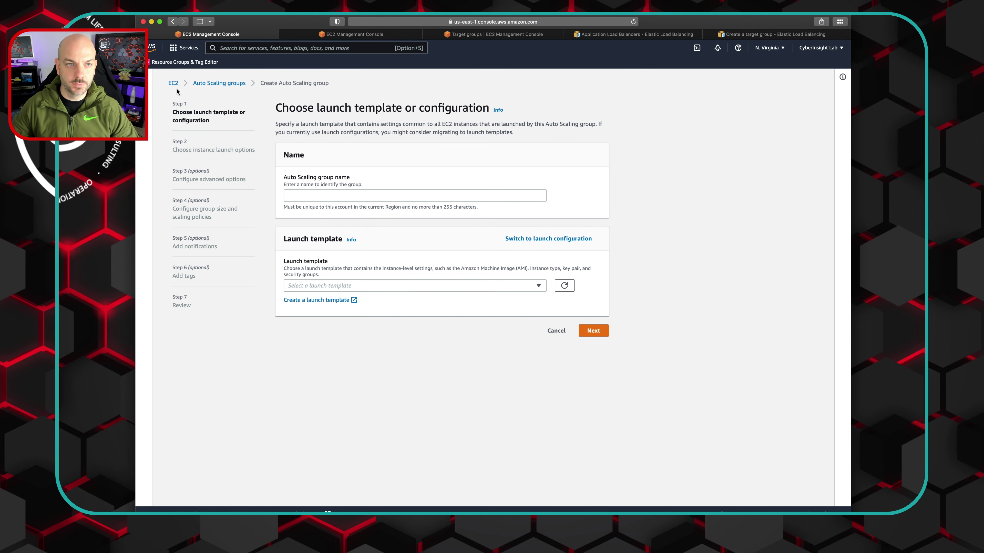
click(172, 21)
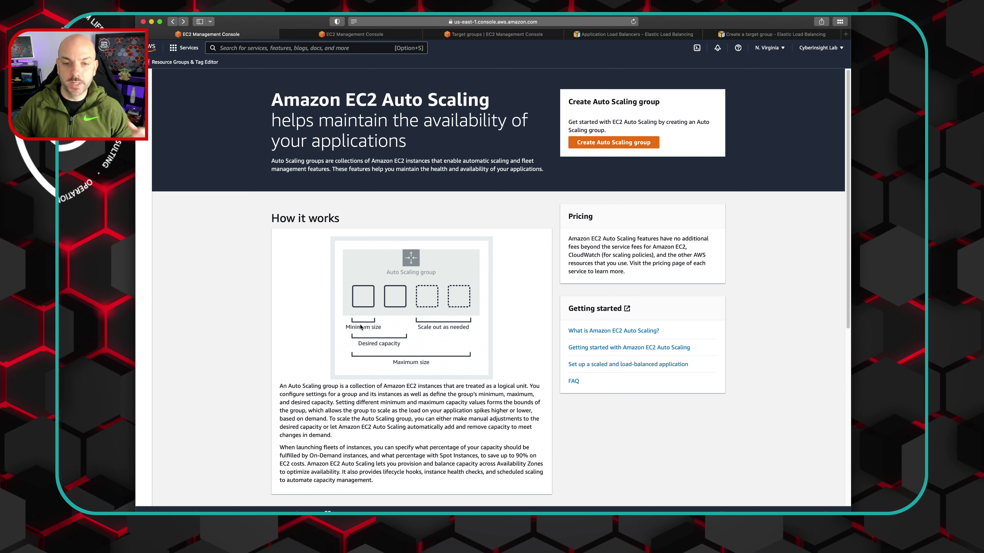
scroll(383, 326, down, 10)
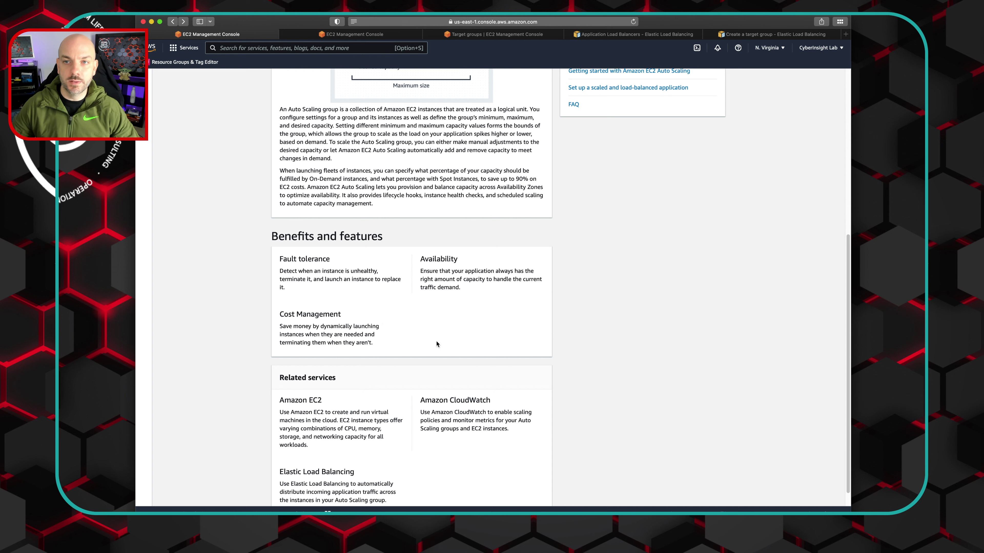
scroll(442, 345, up, 7)
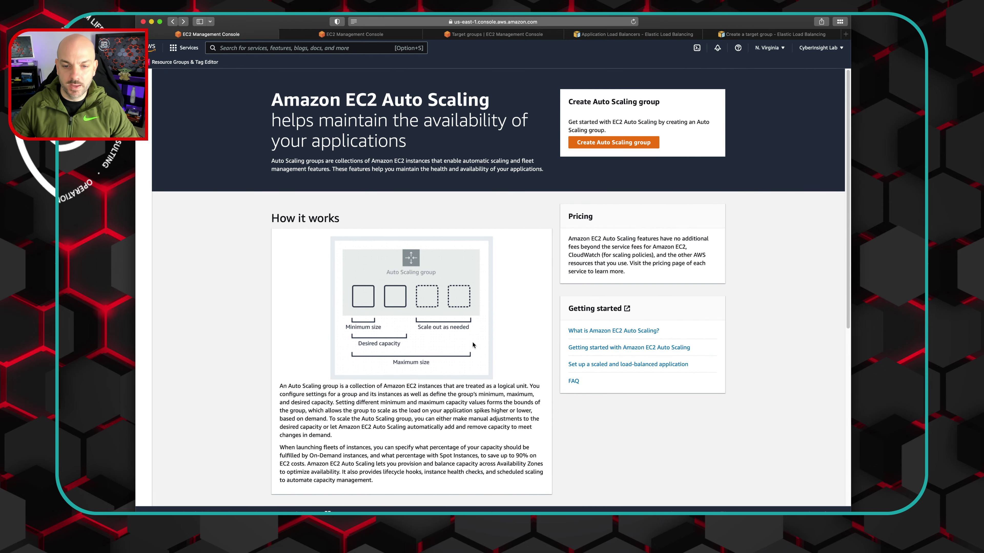
Step: Start a new Auto Scaling group and name it cyberinisight-asg-test
click(616, 143)
click(353, 196)
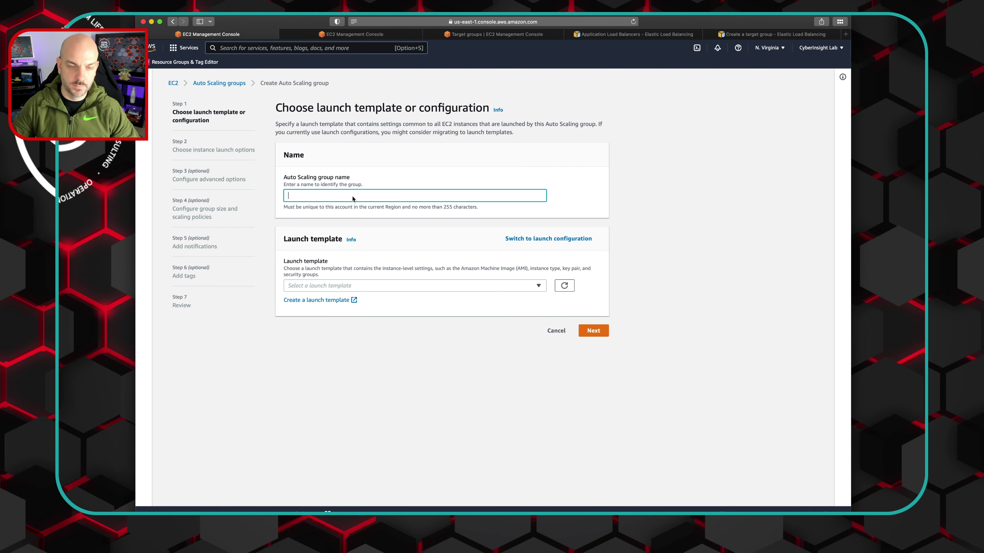
text(cyberinis)
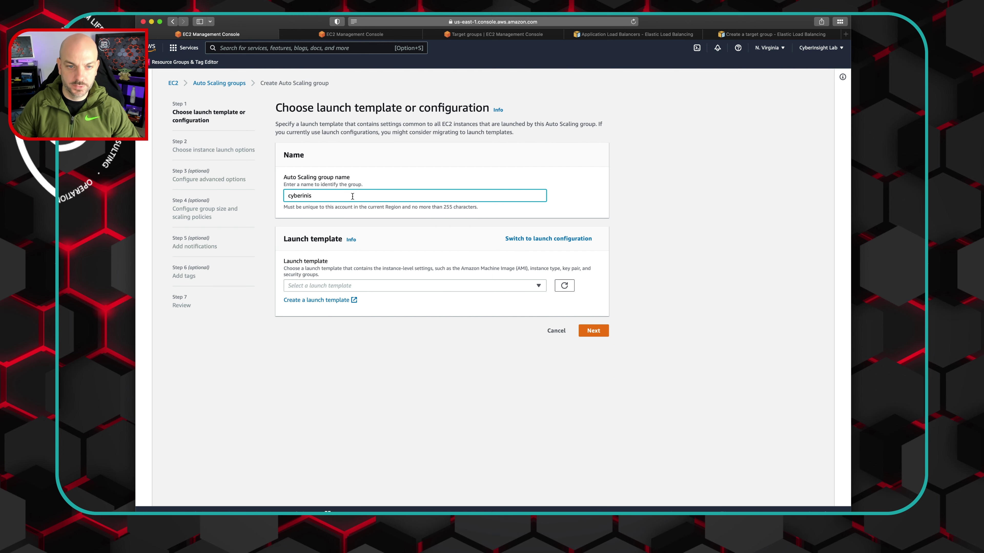
text(ight-)
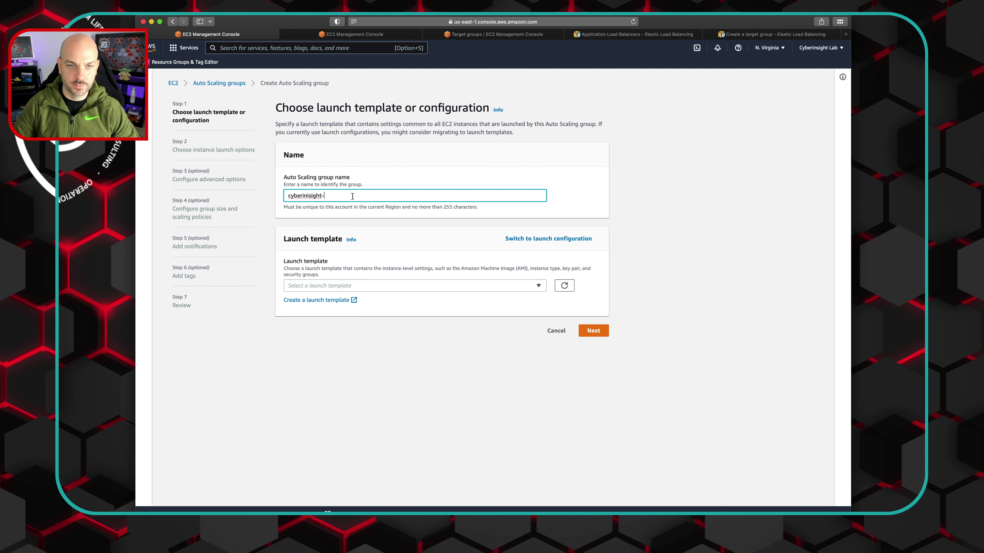
text(asg-test)
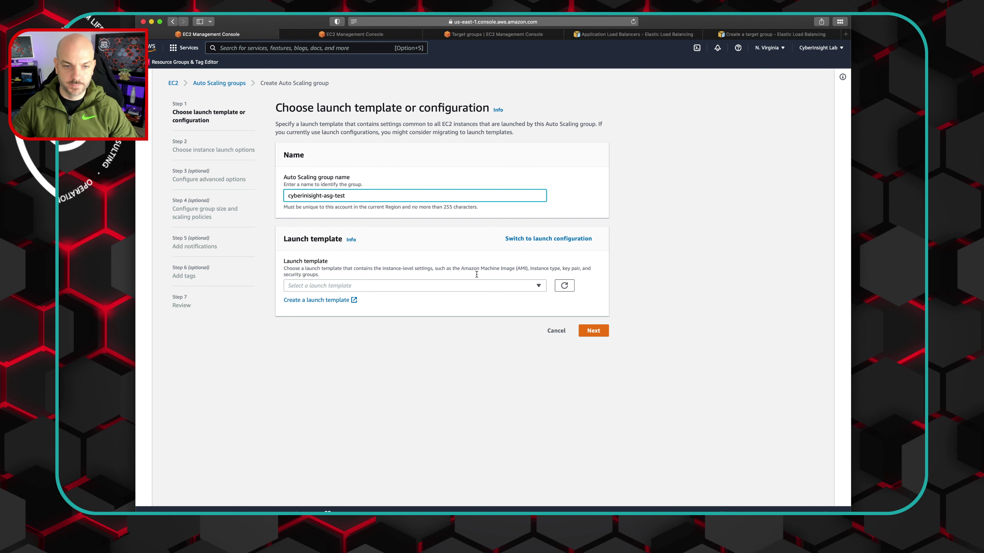
Step: Assign the launch template cyberinsight-lb-test to the Auto Scaling group and continue to the instance launch options
click(538, 285)
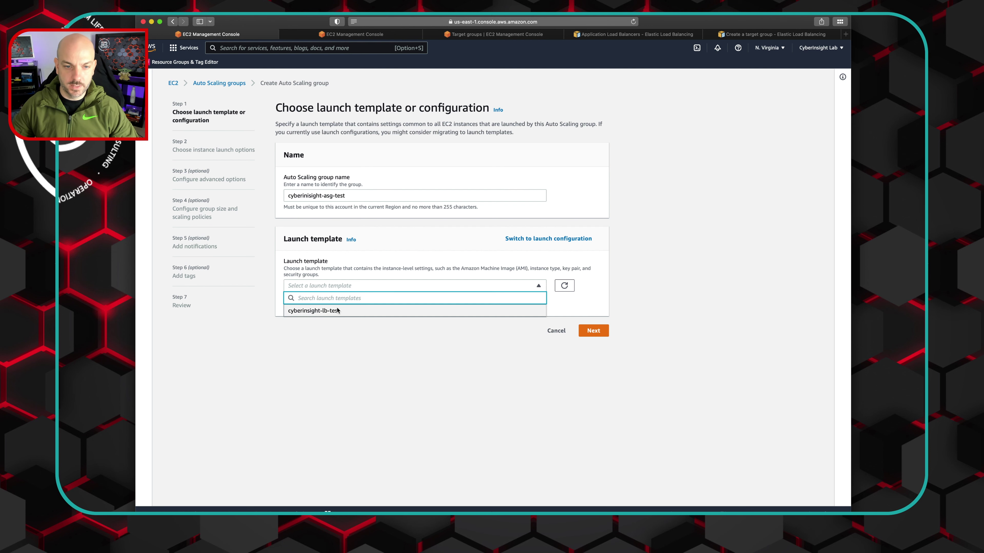
click(318, 312)
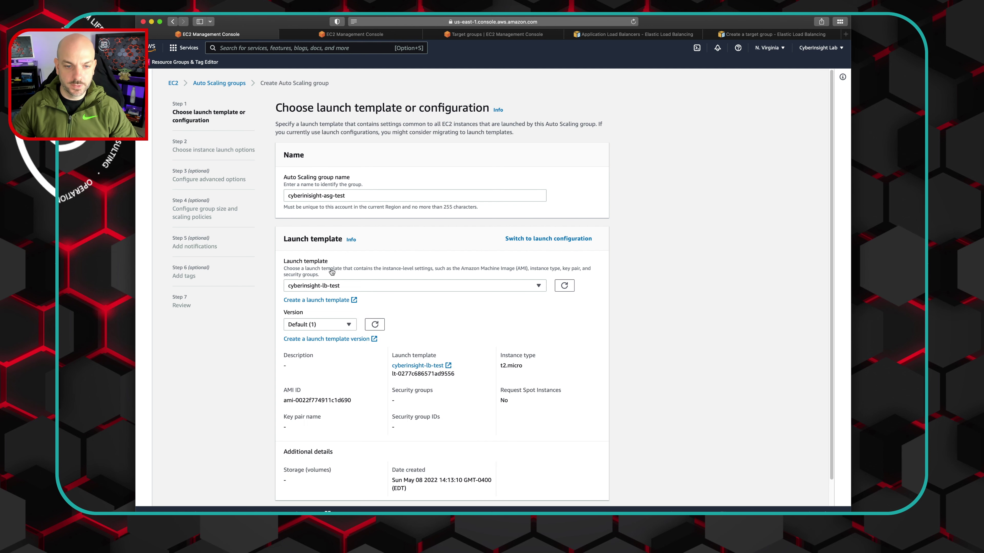
scroll(711, 451, down, 2)
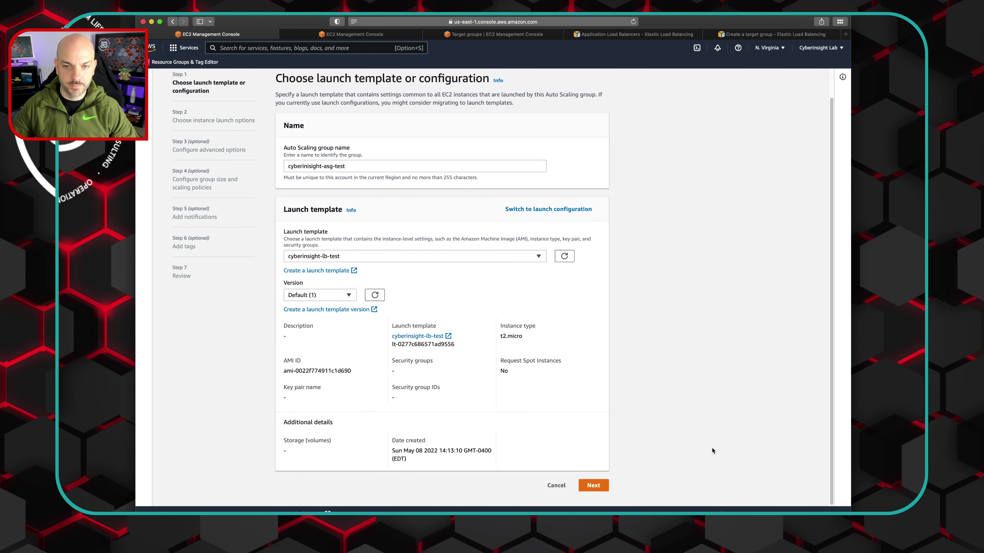
click(602, 488)
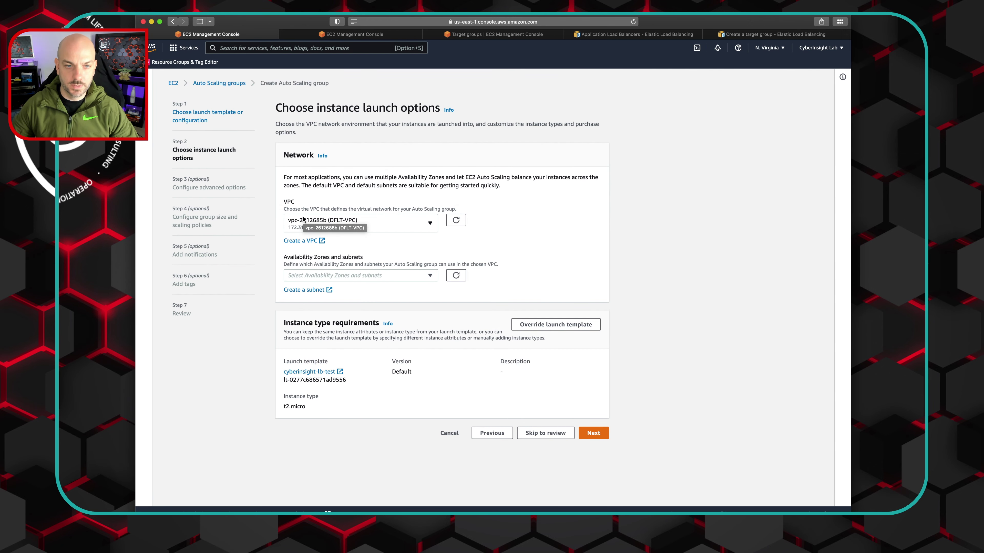
Step: Add the us-east-1a (DFLT-SUBN-1a) and us-east-1b (DFLT-SUBN-1b) subnets to the group and continue to the advanced options
click(430, 276)
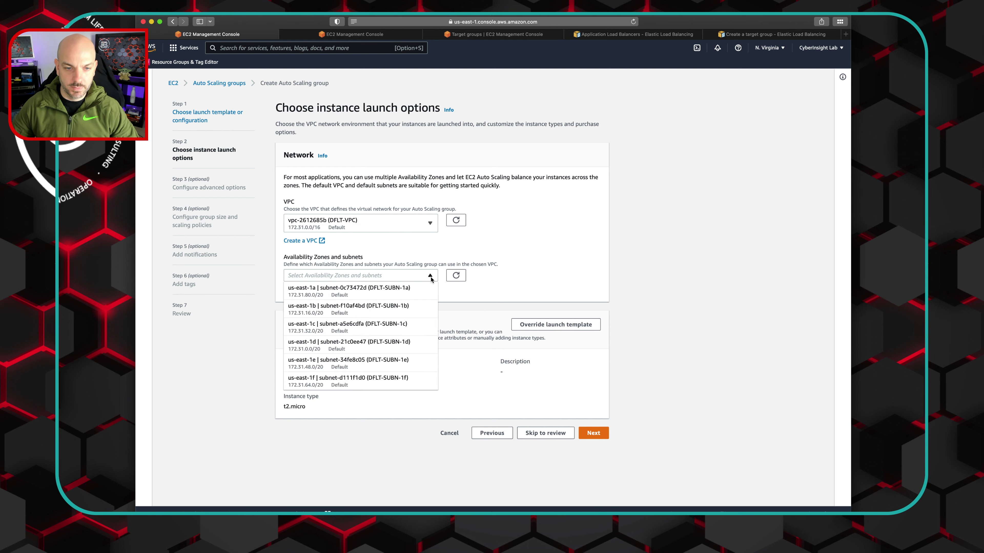
click(312, 293)
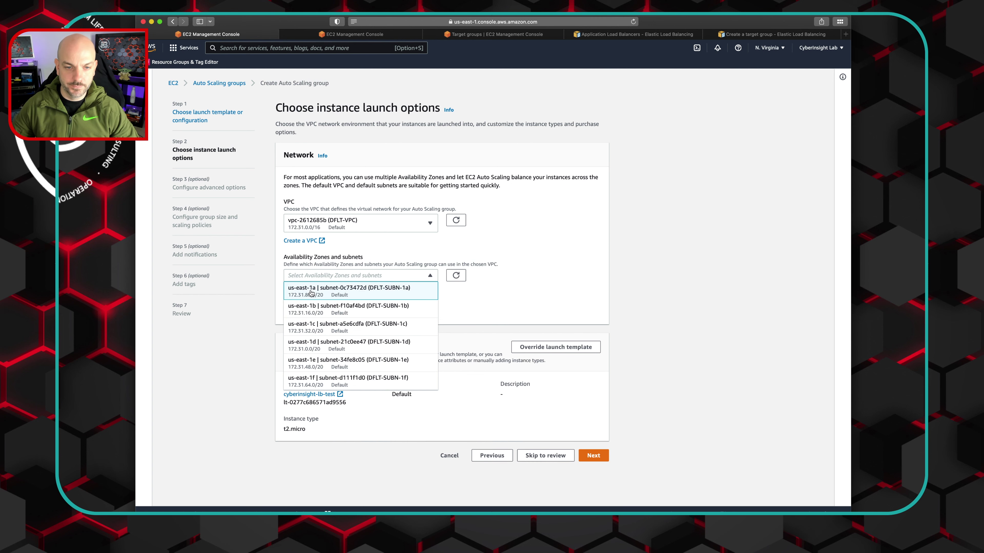
click(550, 306)
click(431, 278)
click(380, 310)
click(711, 345)
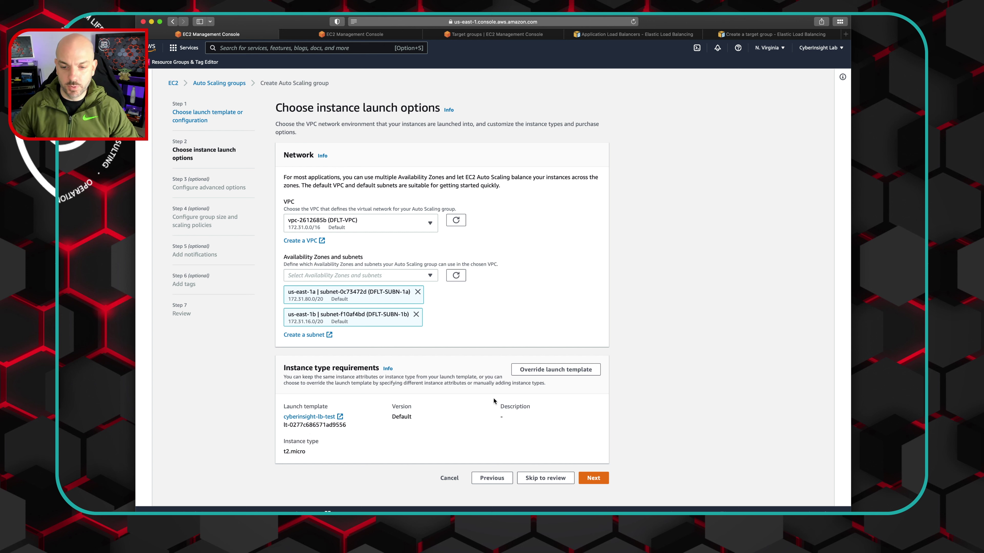
click(594, 479)
Step: Attach the Auto Scaling group to the existing load balancer through the target group cyberinsight-lb-tg
click(402, 200)
click(538, 355)
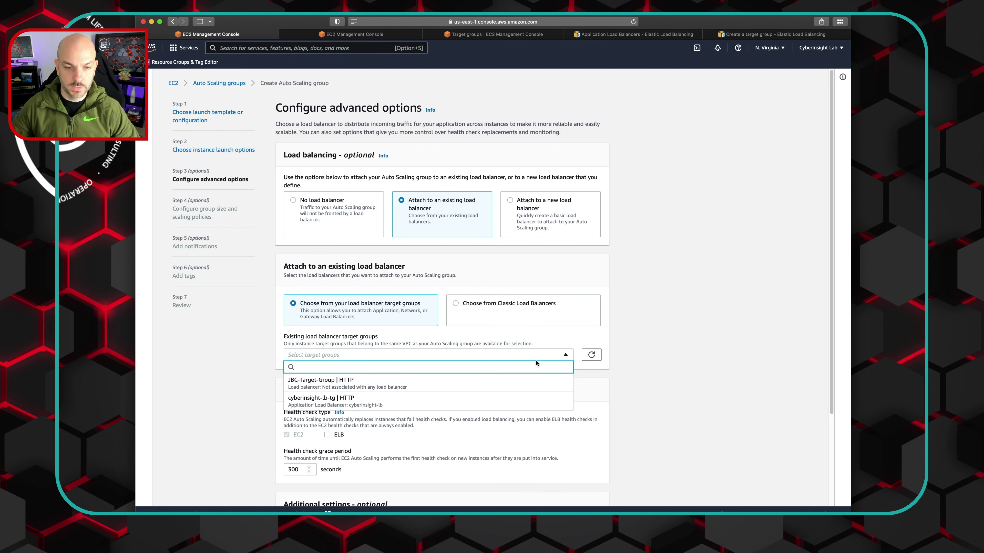
click(327, 401)
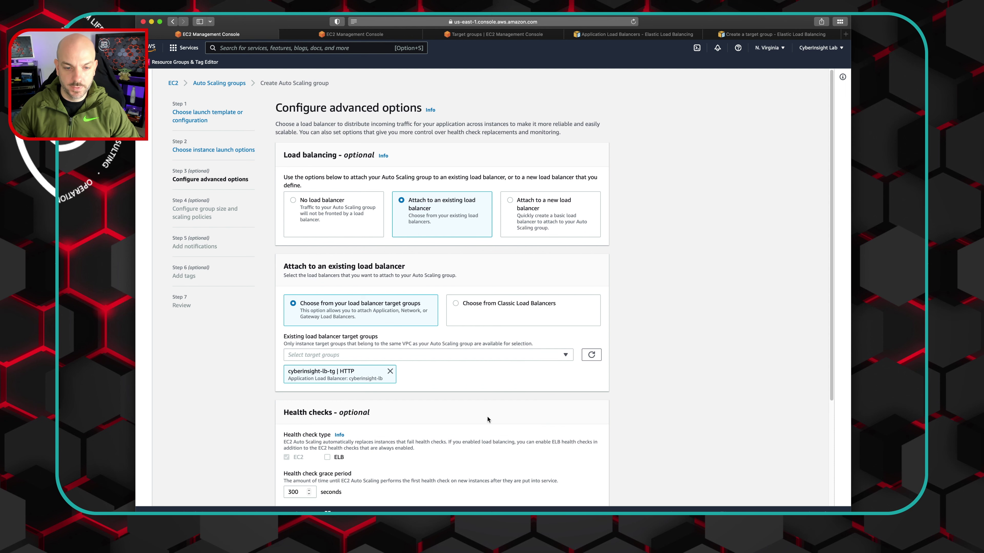
Step: Enable ELB health checks for the group and continue to the group size and scaling policies
scroll(488, 419, down, 3)
click(327, 320)
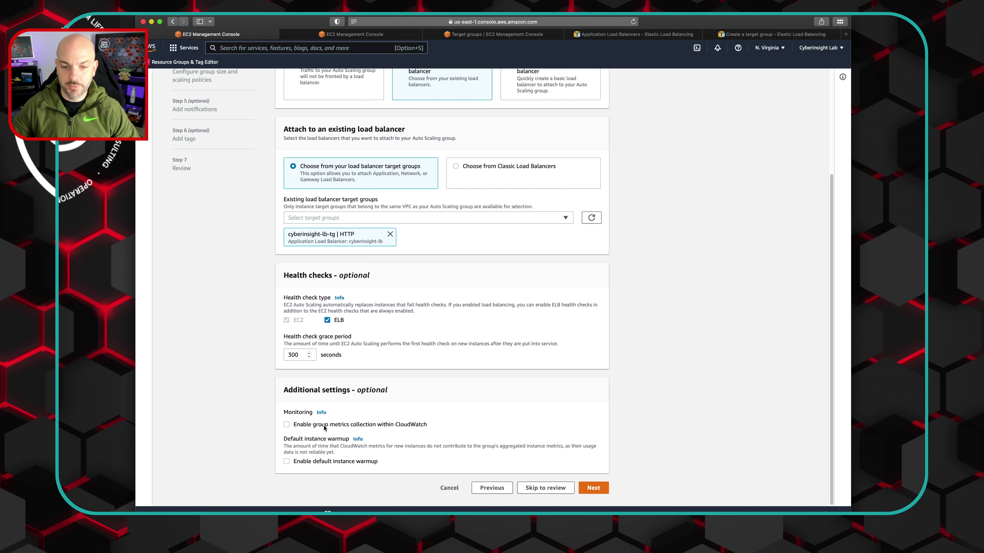
click(593, 488)
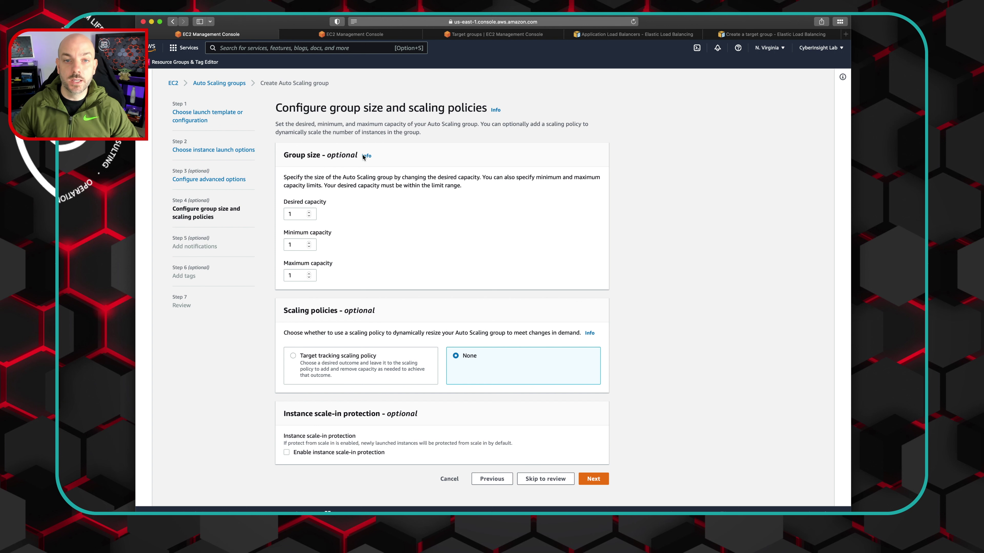
Step: Set the group's desired capacity to 3, minimum capacity to 2 and maximum capacity to 4
click(308, 213)
click(309, 244)
double_click(309, 273)
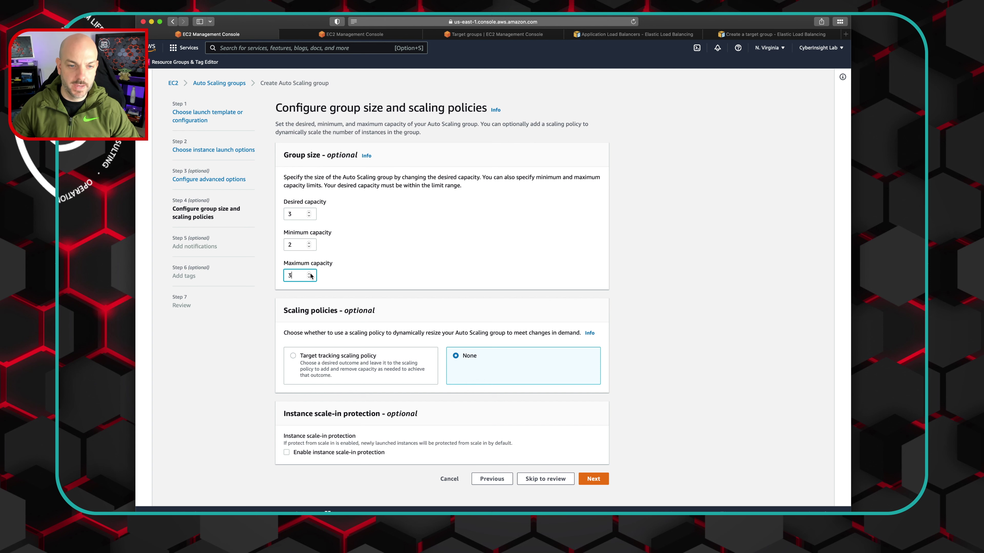
Step: Enable a target tracking scaling policy for the group and name it "CyberInsight LB Test Target Tracking Policy"
click(360, 363)
scroll(464, 348, down, 3)
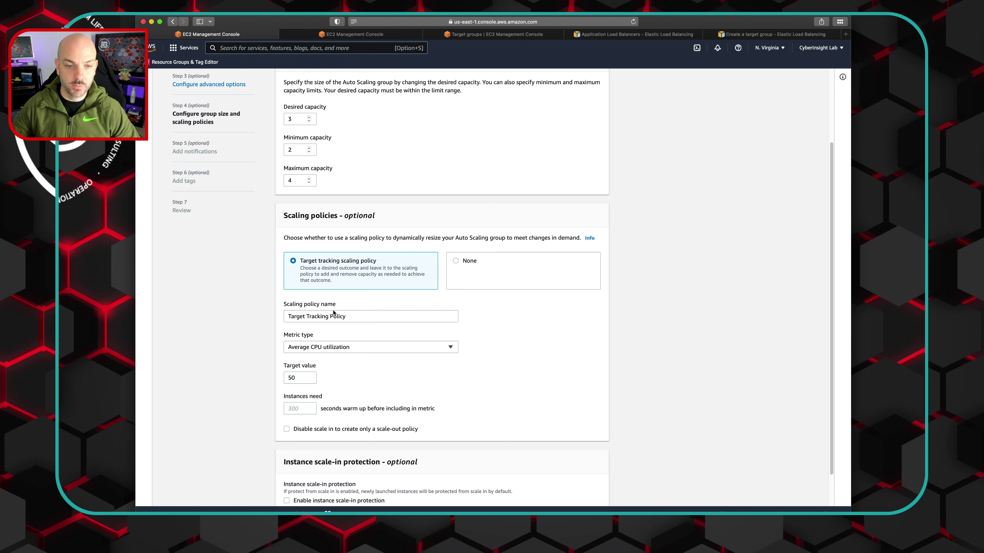
click(361, 319)
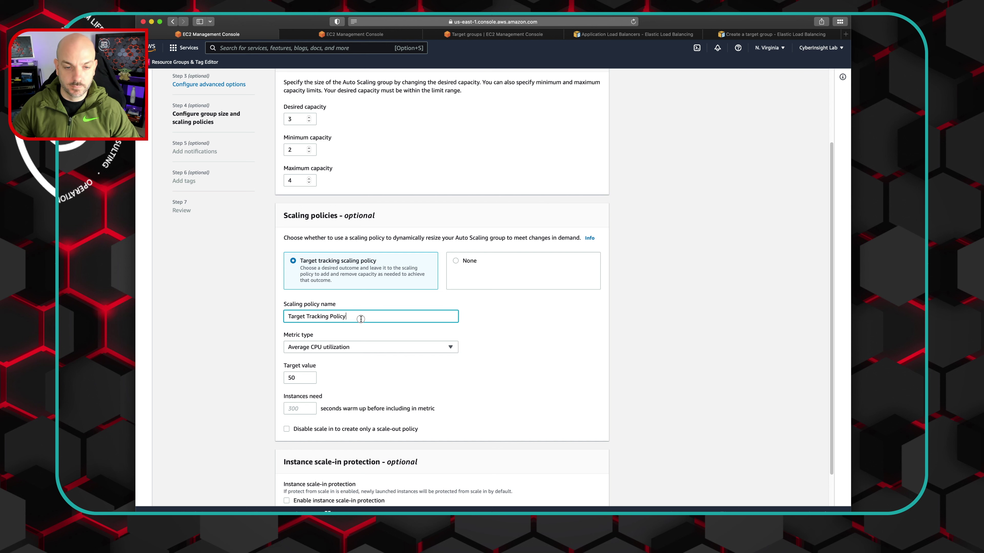
click(288, 317)
text(Cyber)
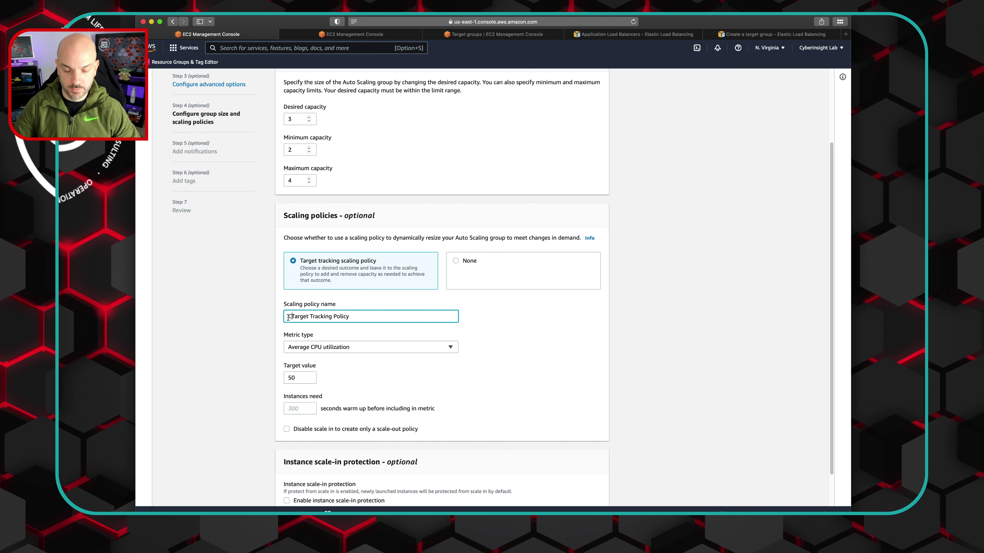
text(Insight )
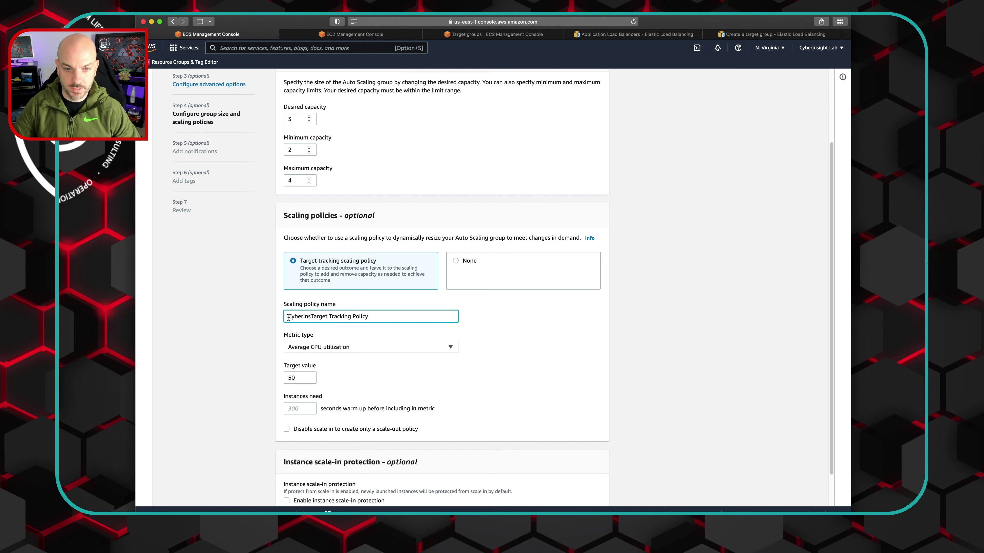
text(LB )
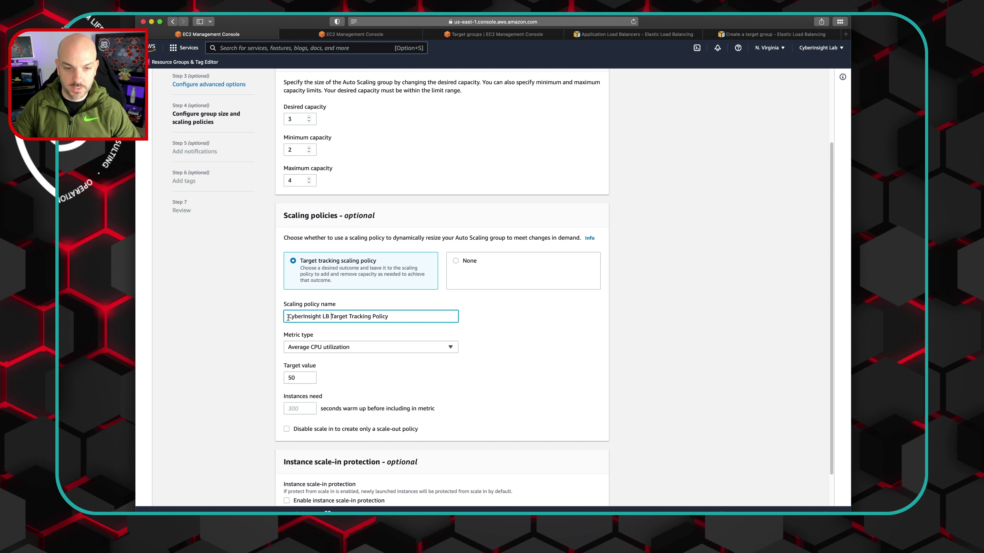
text( Test)
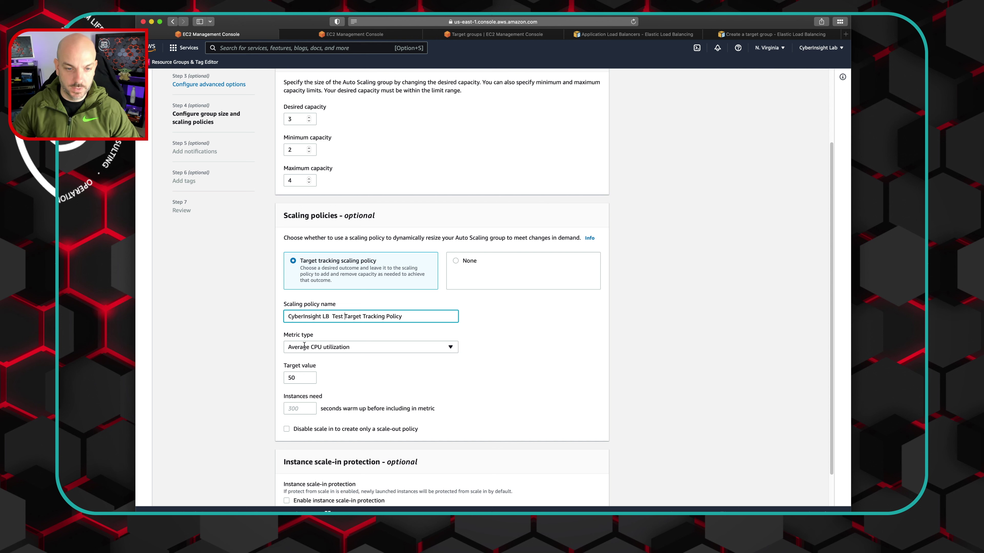
Step: Keep Average CPU utilization as the scaling policy's metric type and set the target value to 75
click(346, 348)
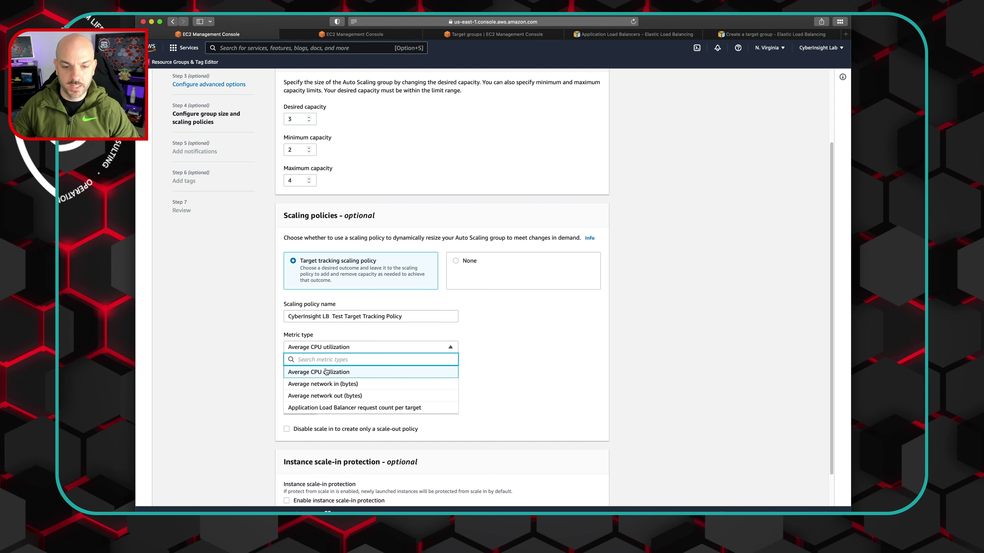
click(567, 397)
drag(299, 383, 262, 379)
text(75)
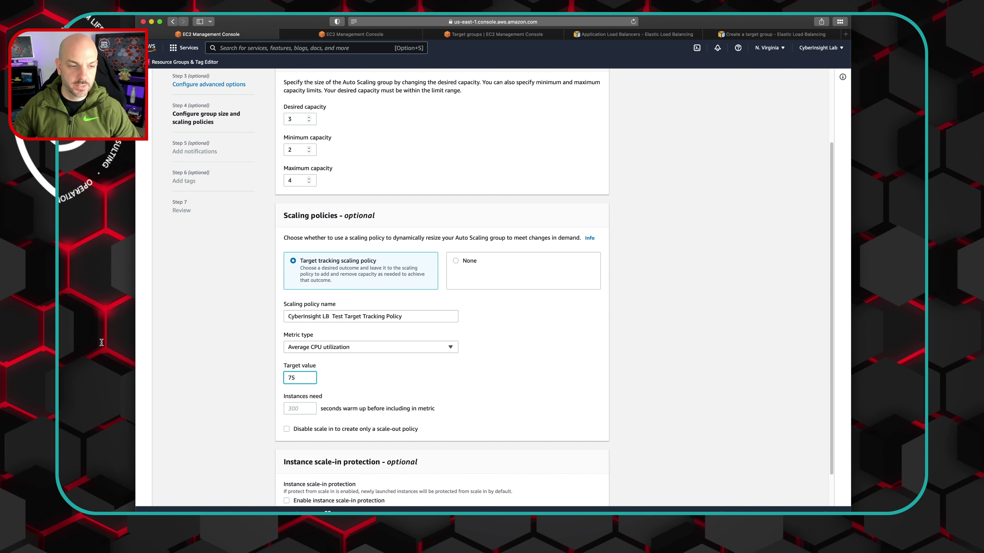
Step: Continue through the notifications and tags stages without adding any, up to the review of the group
scroll(314, 454, down, 2)
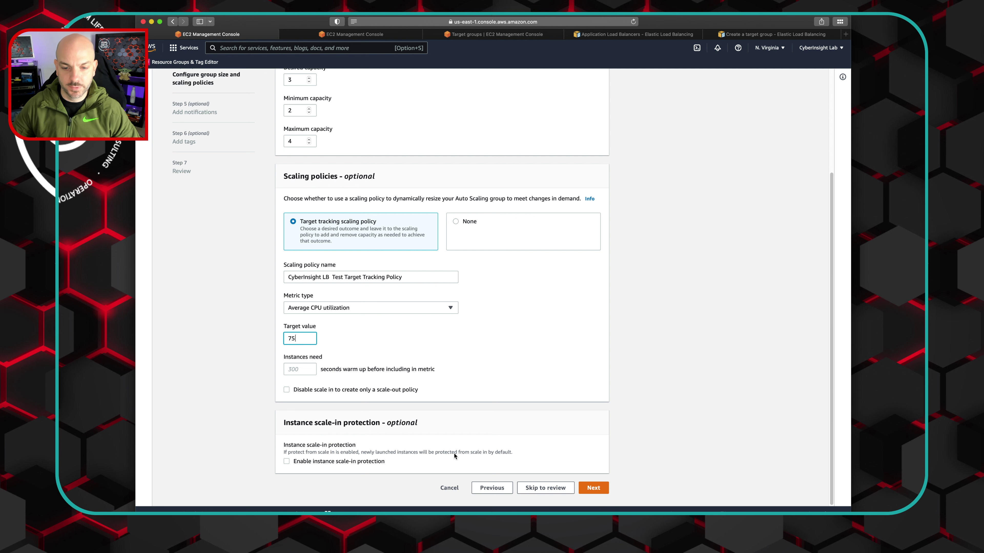
click(597, 489)
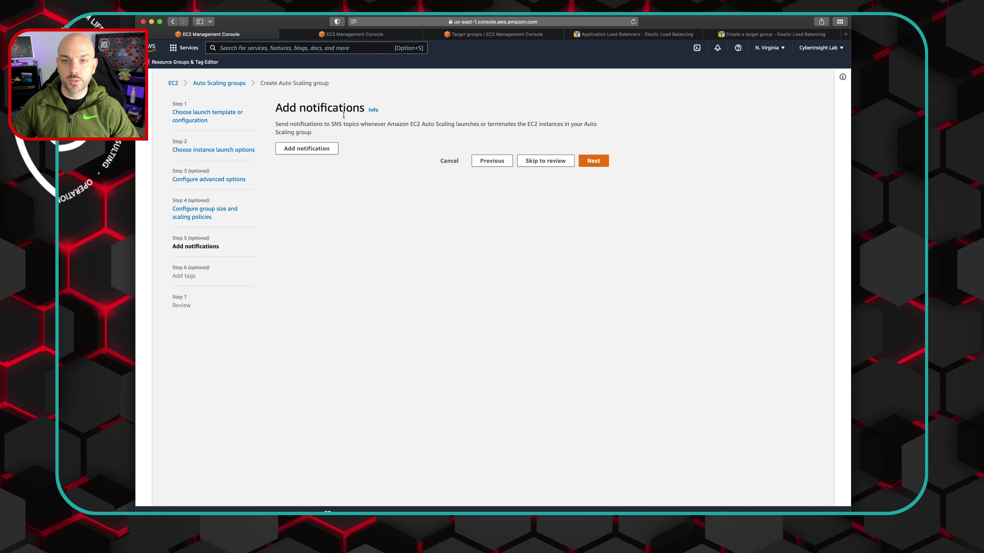
click(593, 161)
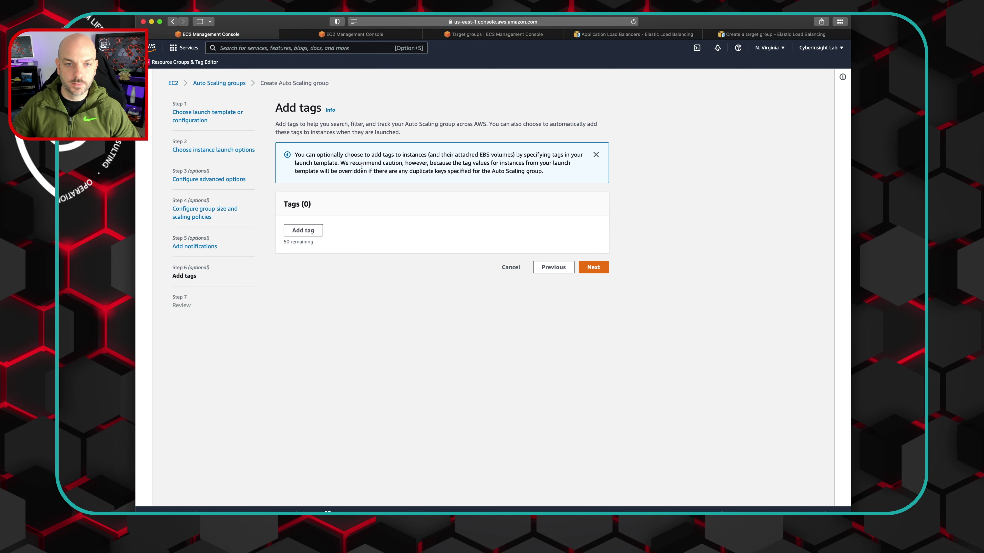
click(593, 267)
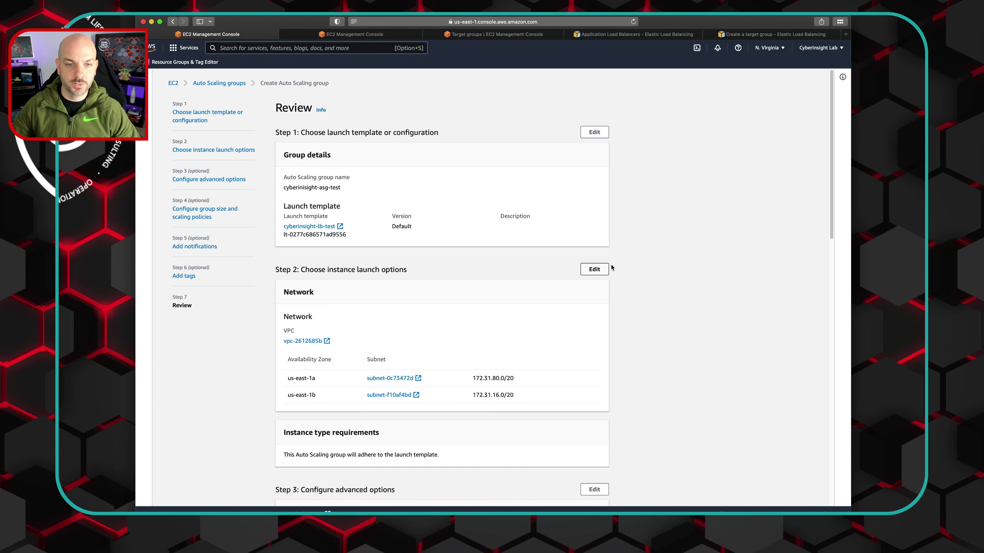
Step: Review the launch template, network, load balancing, group size and scaling policy settings, and create the Auto Scaling group
scroll(697, 285, down, 2)
scroll(697, 285, up, 2)
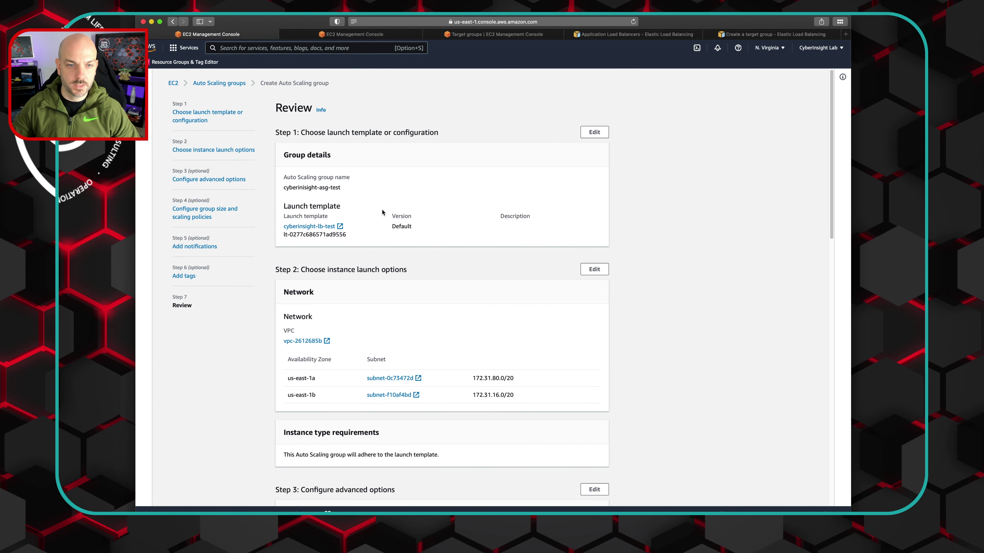
scroll(407, 220, down, 2)
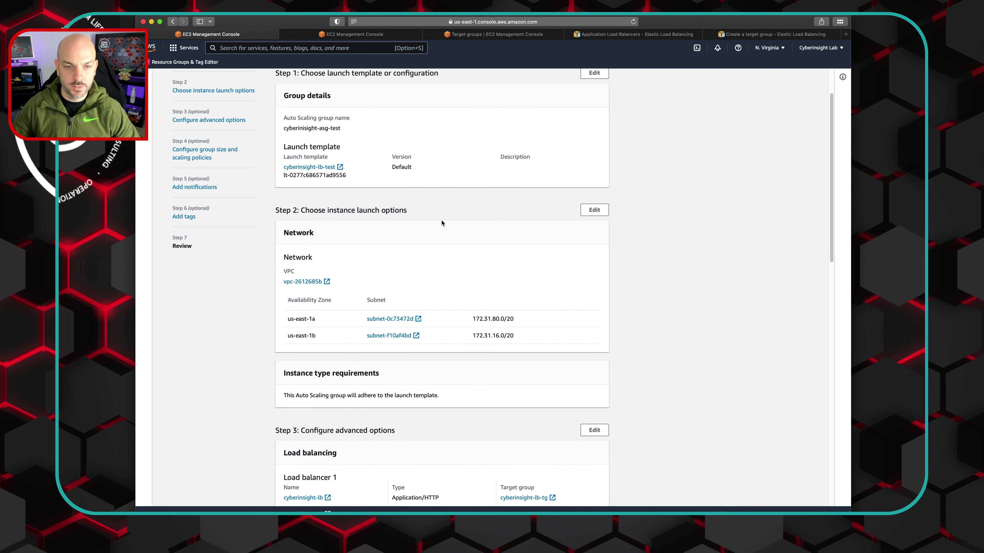
scroll(419, 239, down, 1)
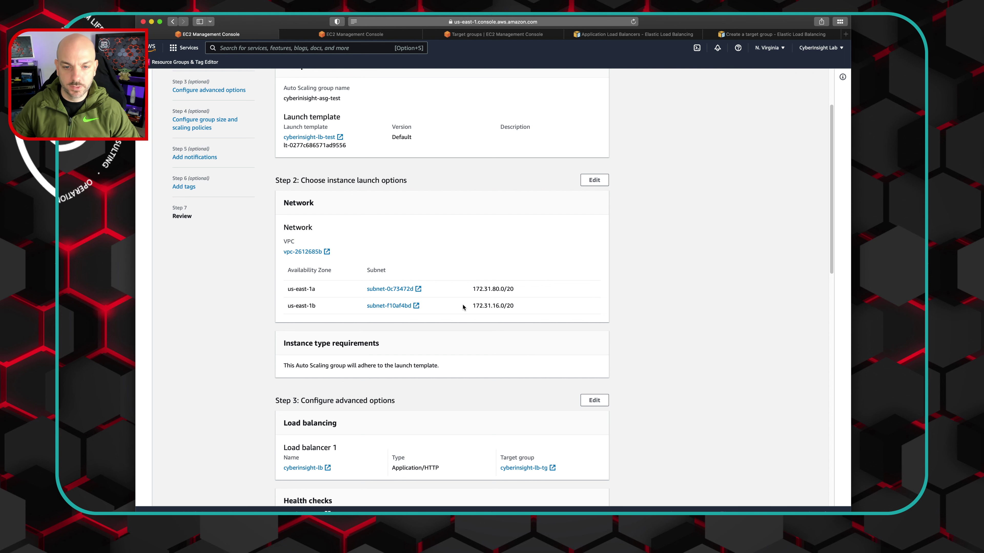
scroll(568, 296, down, 4)
scroll(512, 259, down, 2)
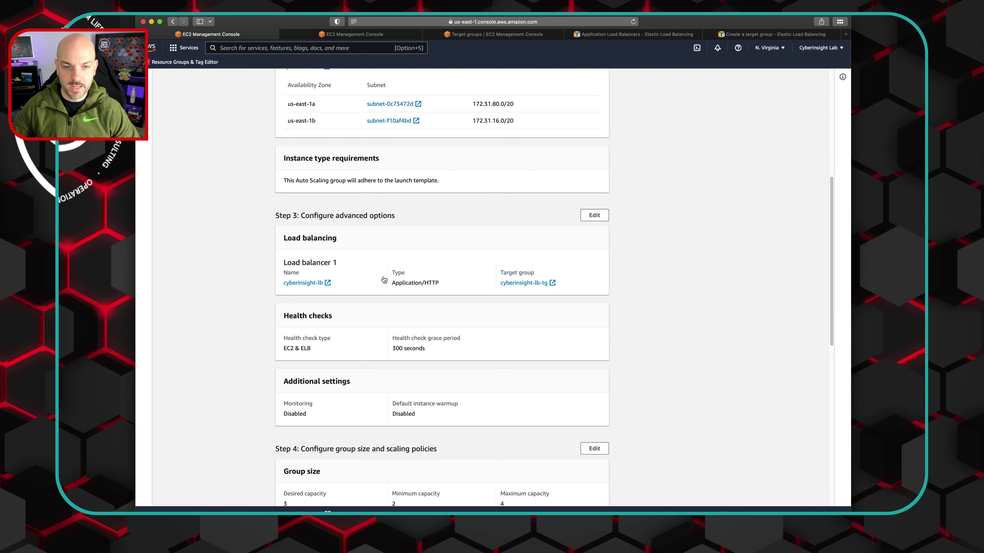
scroll(363, 310, down, 4)
scroll(352, 255, down, 3)
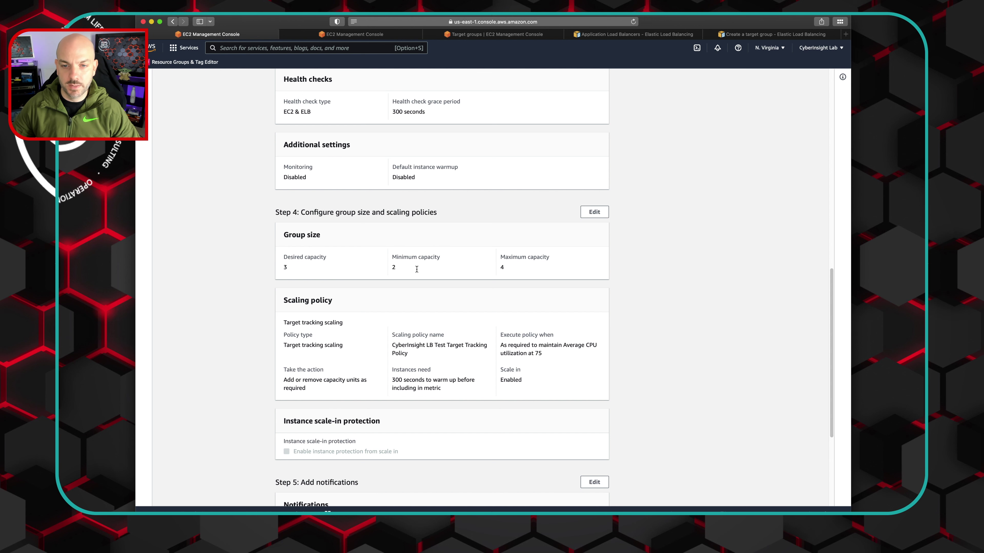
scroll(653, 343, down, 5)
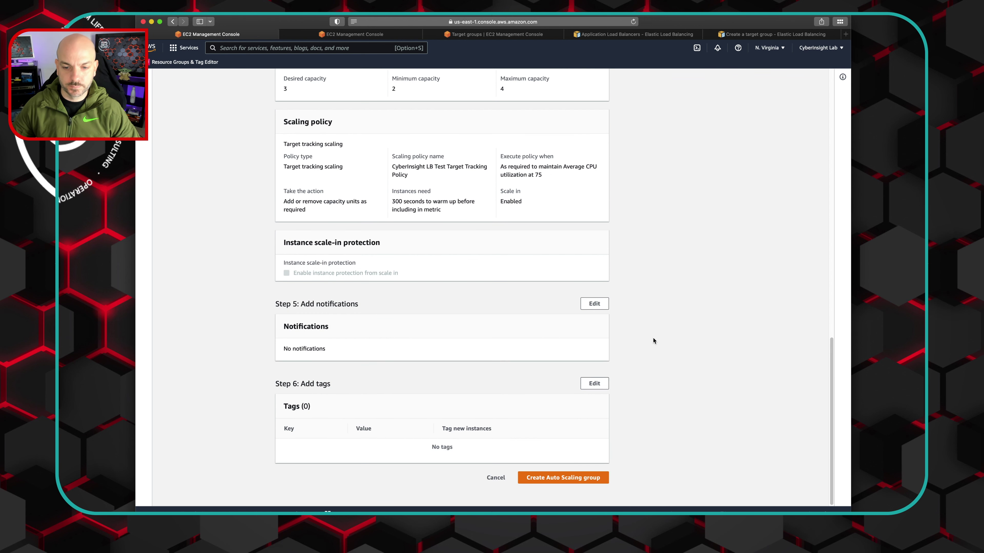
click(572, 482)
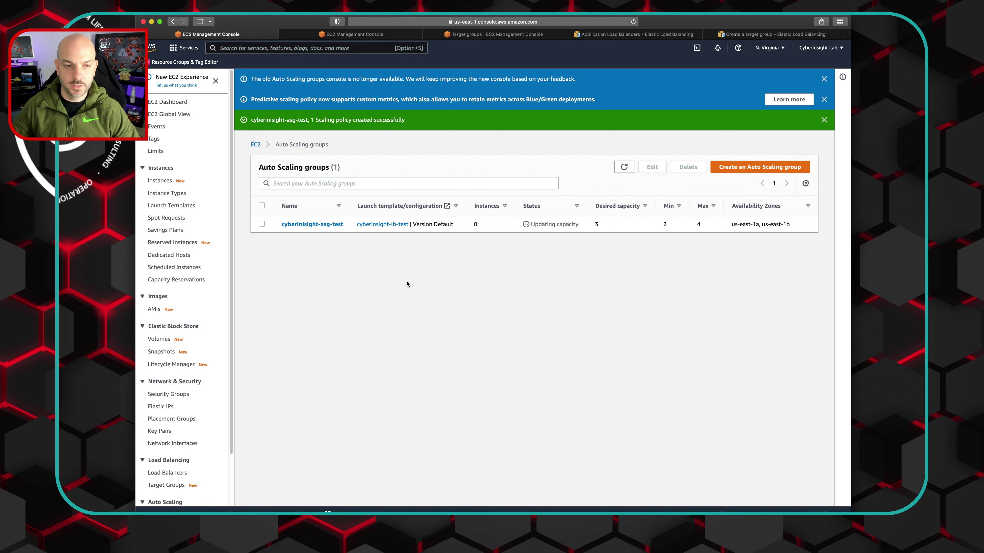
Step: Open the list of EC2 instances and name the running unnamed instance in us-east-1a LB-Test-1
scroll(196, 294, down, 3)
click(172, 429)
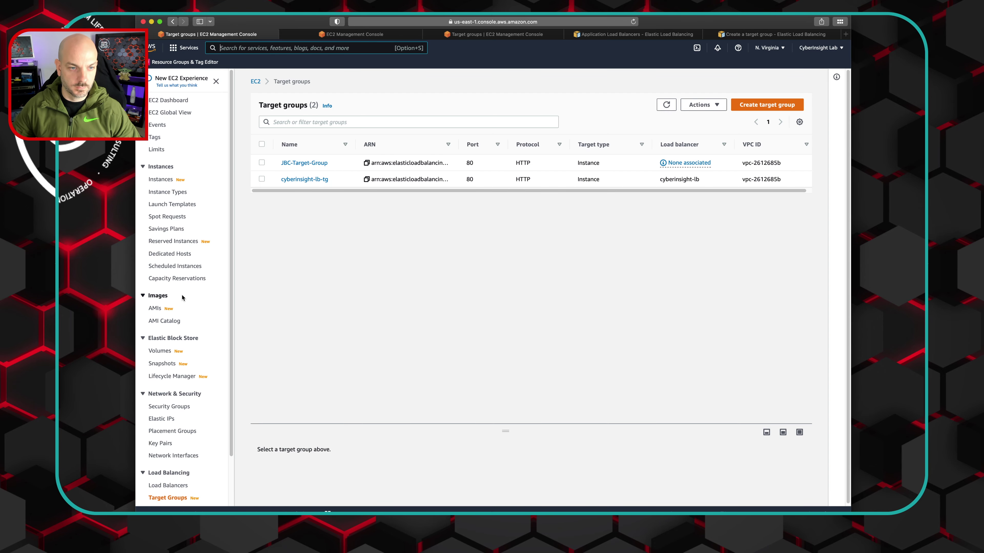
click(159, 180)
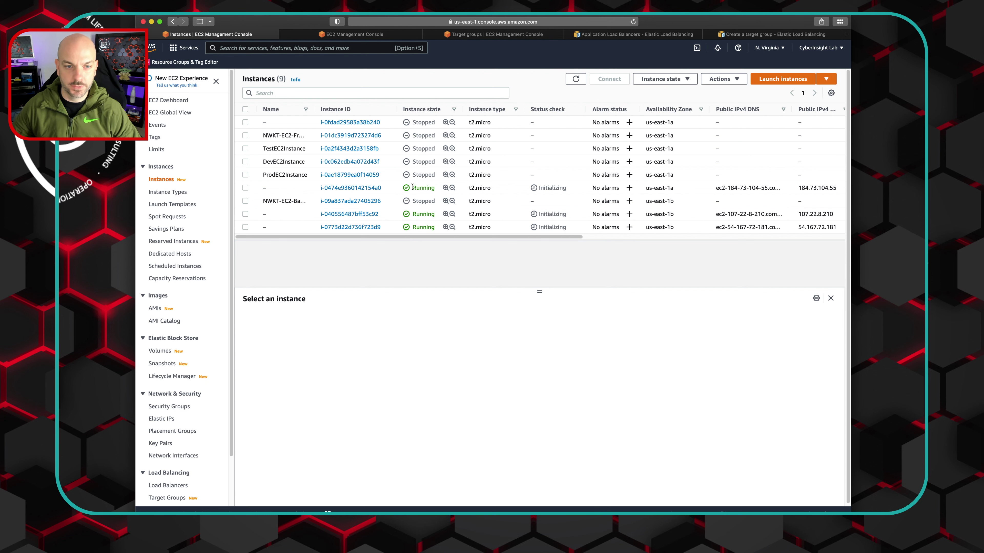
click(271, 188)
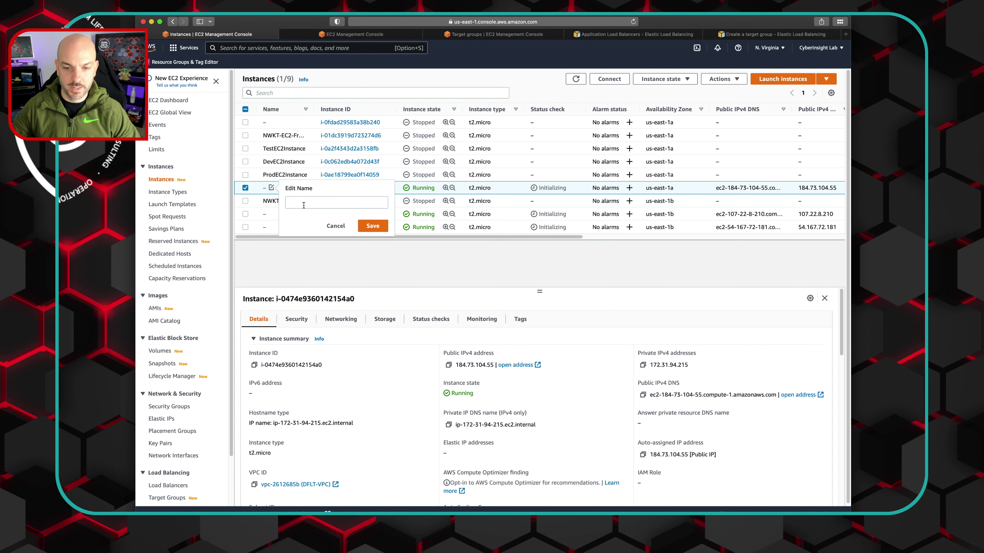
scroll(379, 410, down, 3)
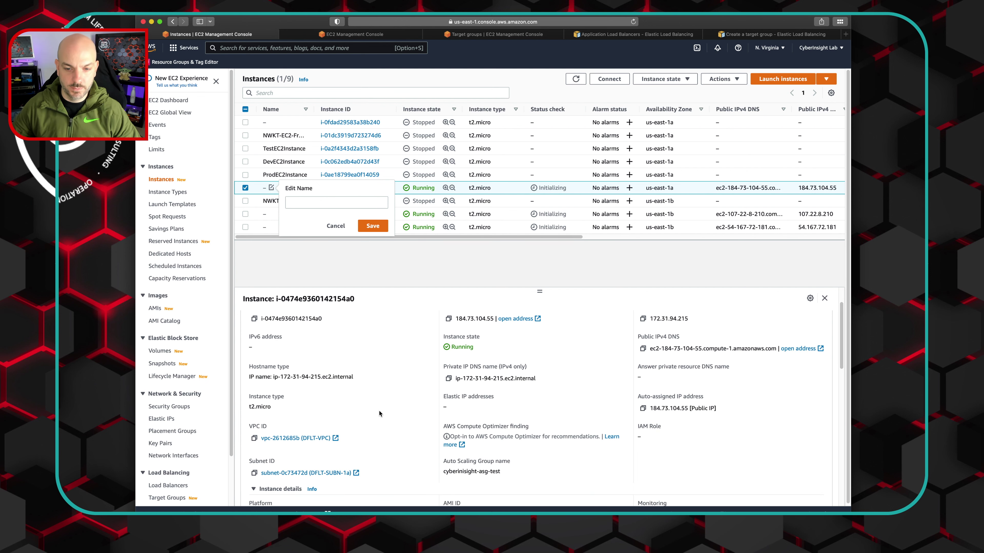
scroll(379, 410, up, 3)
click(302, 202)
text(LB-Test)
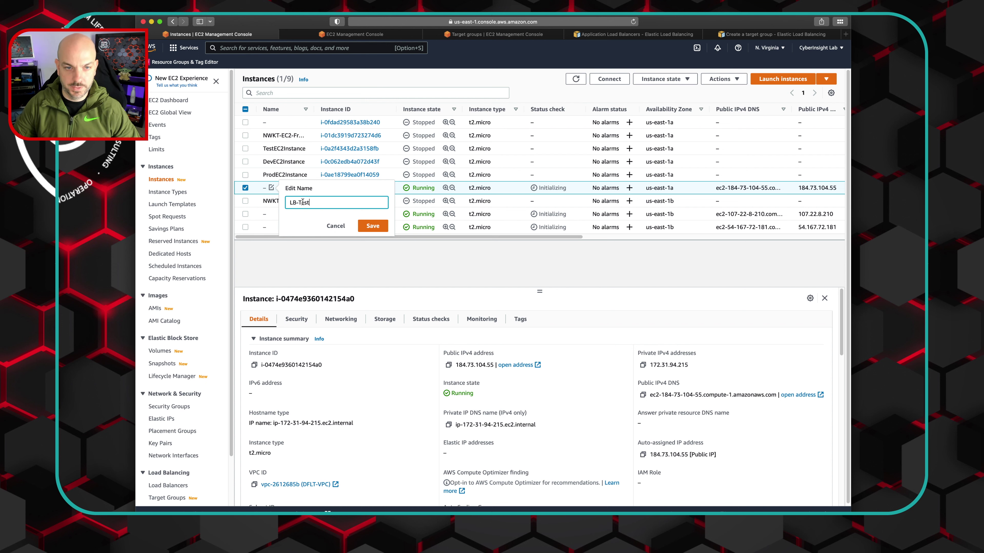
text(-1)
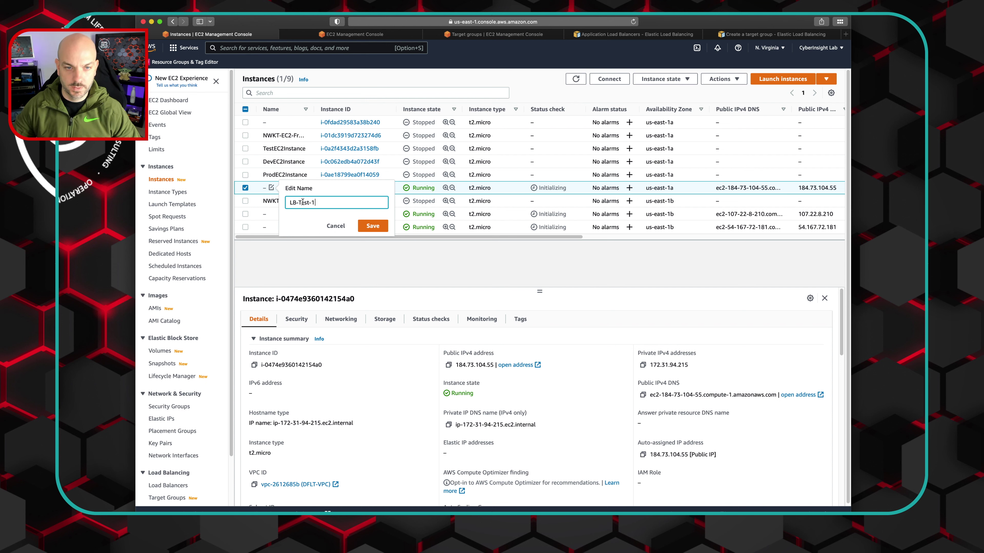
click(372, 226)
Step: Name the first running unnamed instance in us-east-1b LB-Test-2
mouse_move(271, 215)
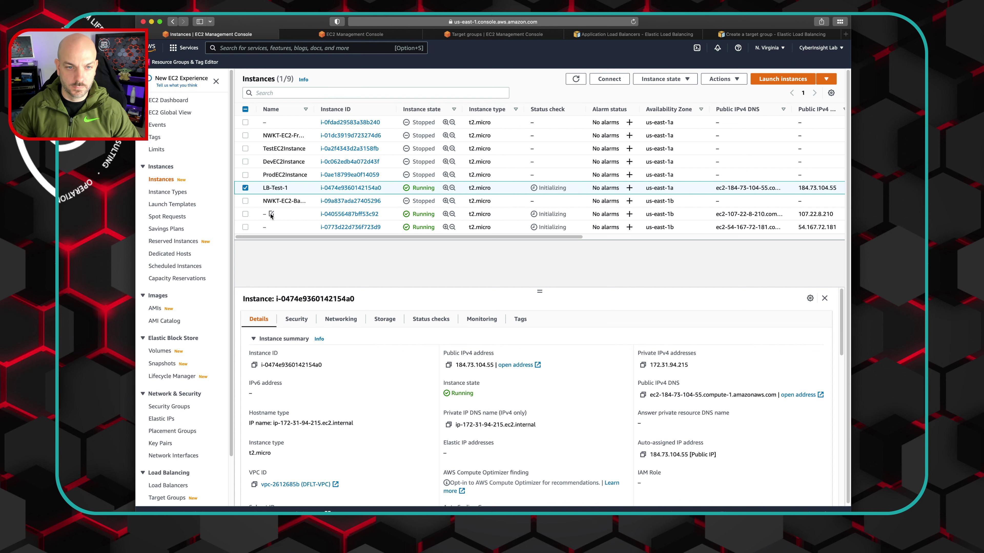
click(271, 214)
click(299, 228)
text(LB )
text(Test)
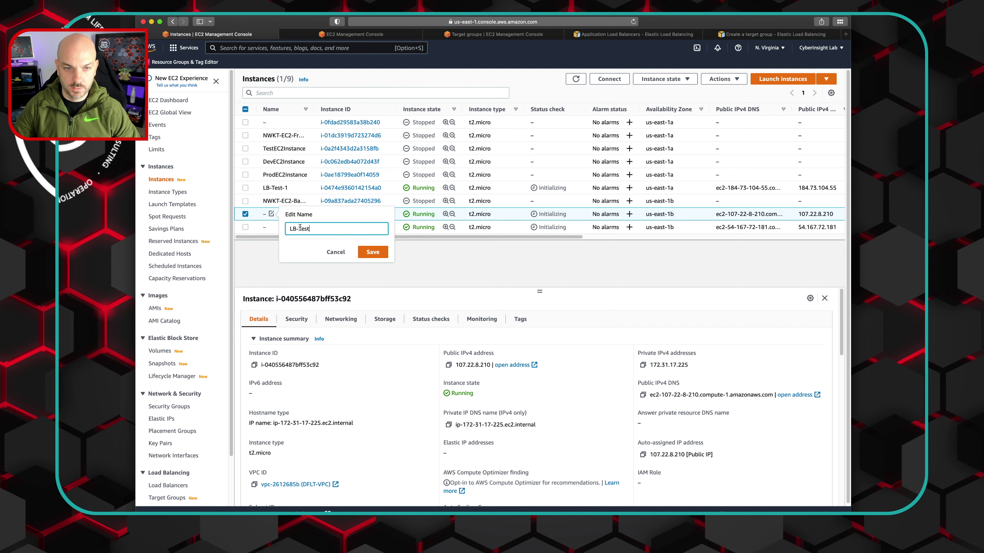
text(-2)
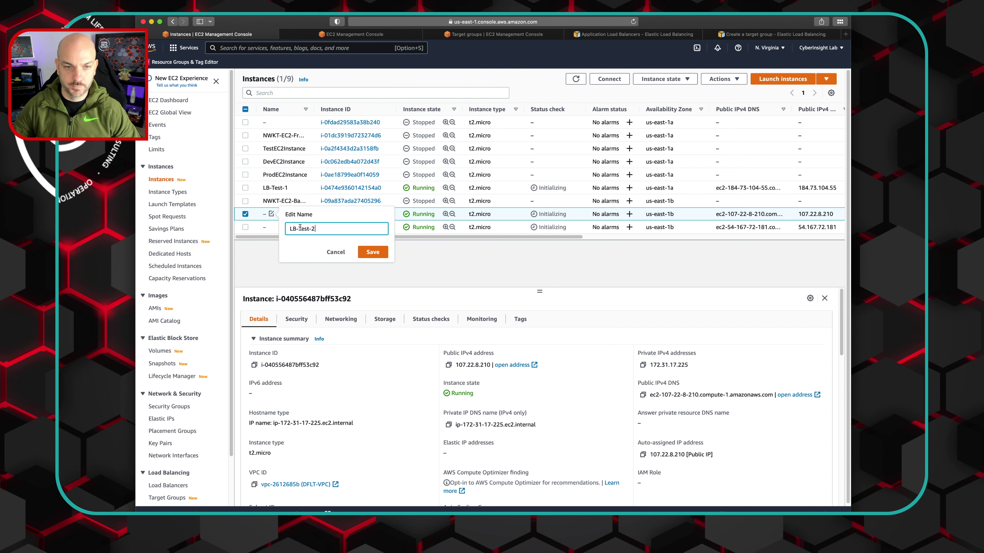
click(384, 253)
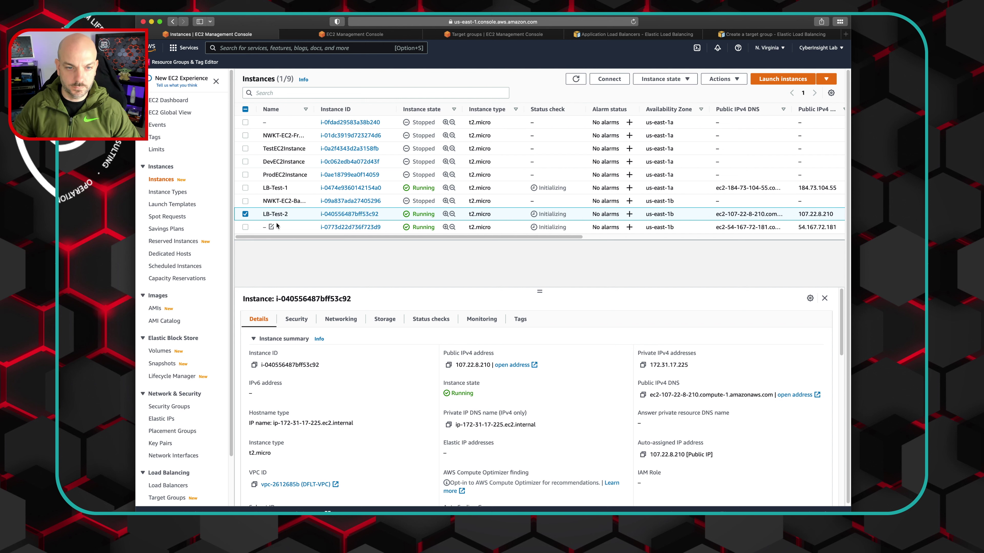
Step: Name the remaining running unnamed instance in us-east-1b LB-Test-3
click(271, 227)
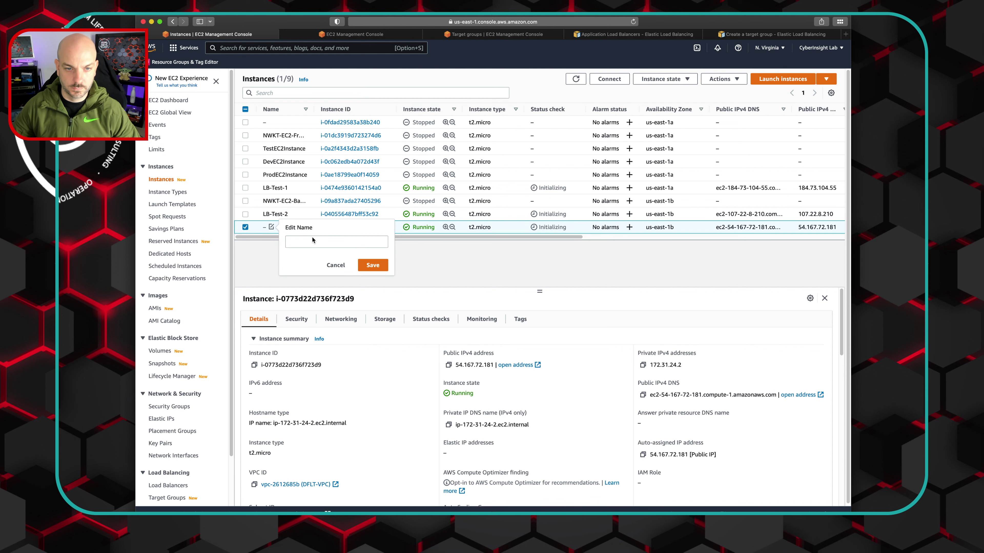
text(Lb-Test)
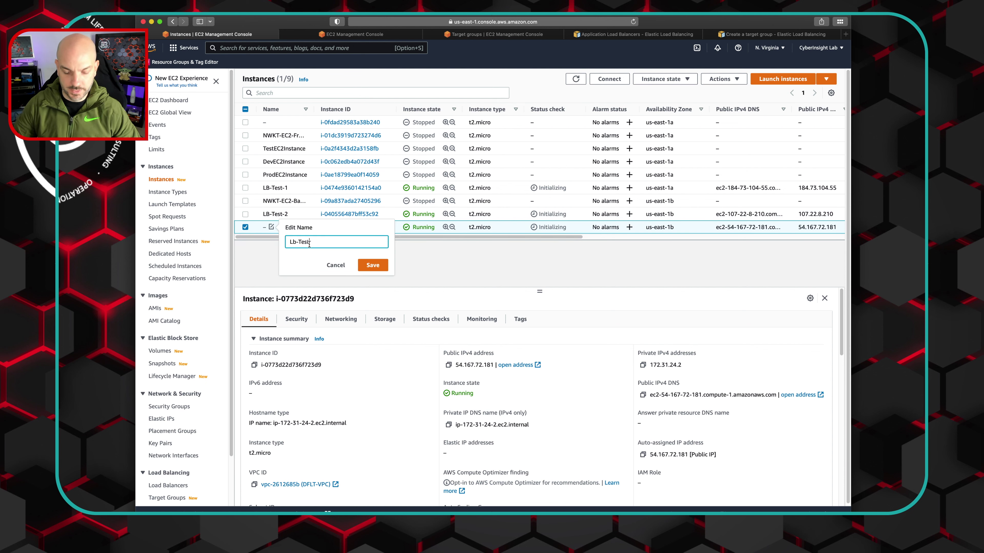
text(-3)
key(Return)
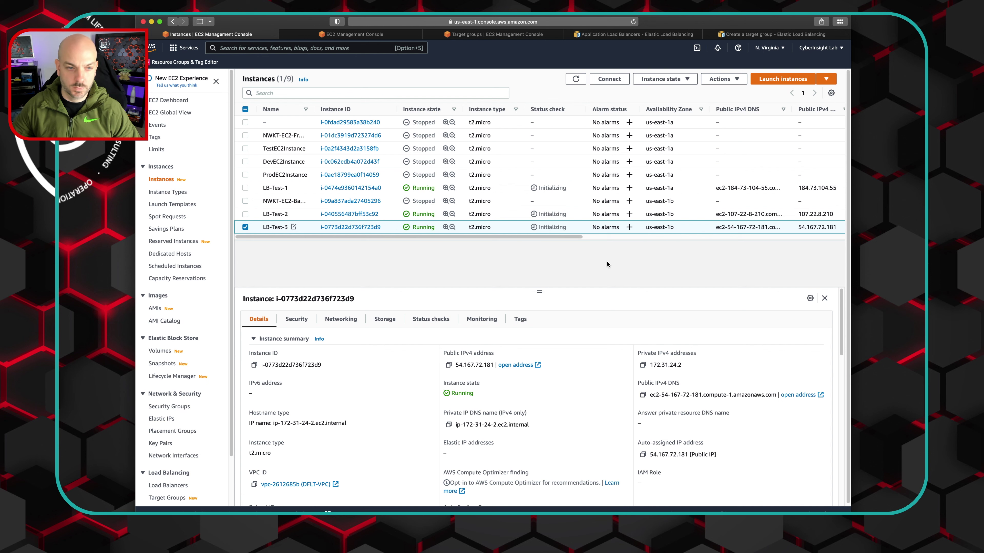
Step: Refresh the instances list and open target group cyberinsight-lb-tg to check the health of its registered targets
scroll(185, 361, down, 3)
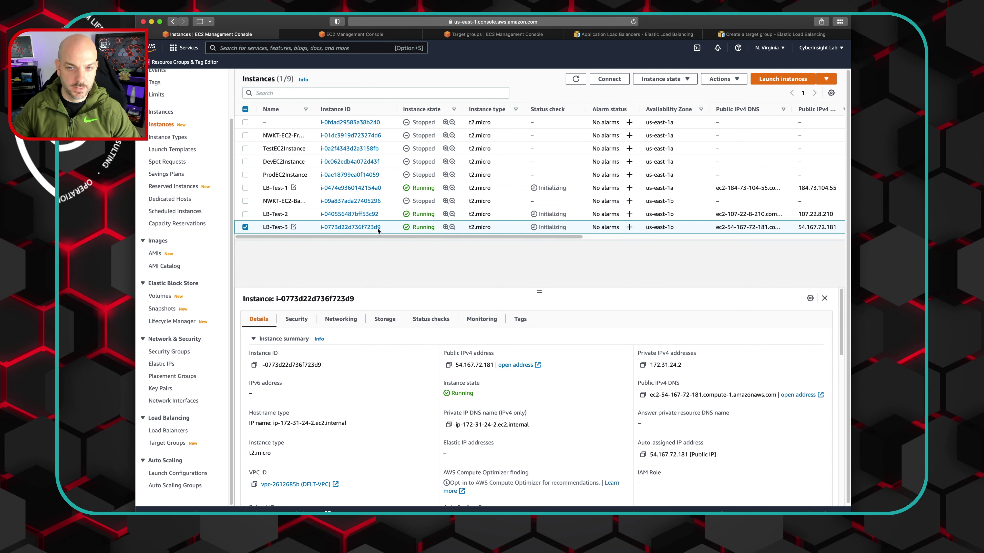
click(576, 81)
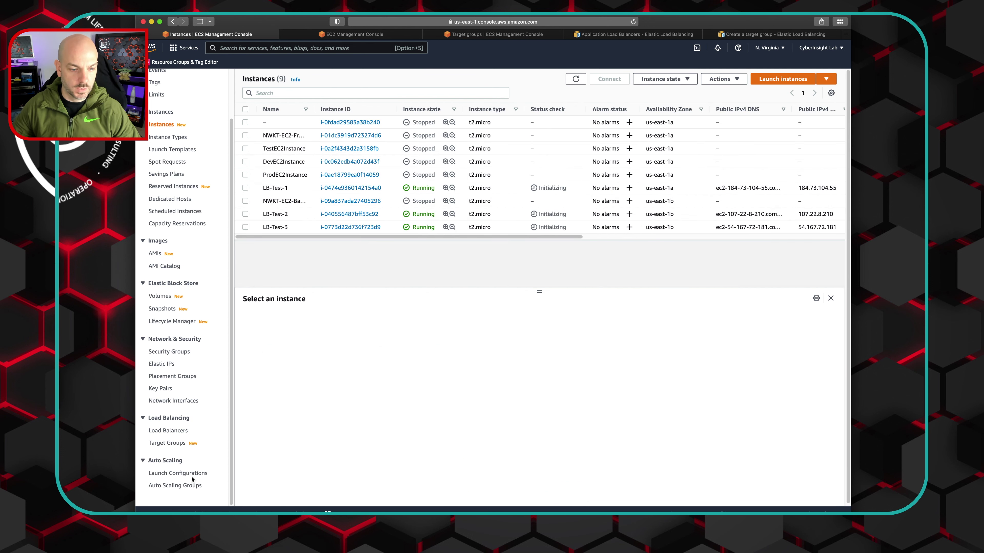
click(174, 447)
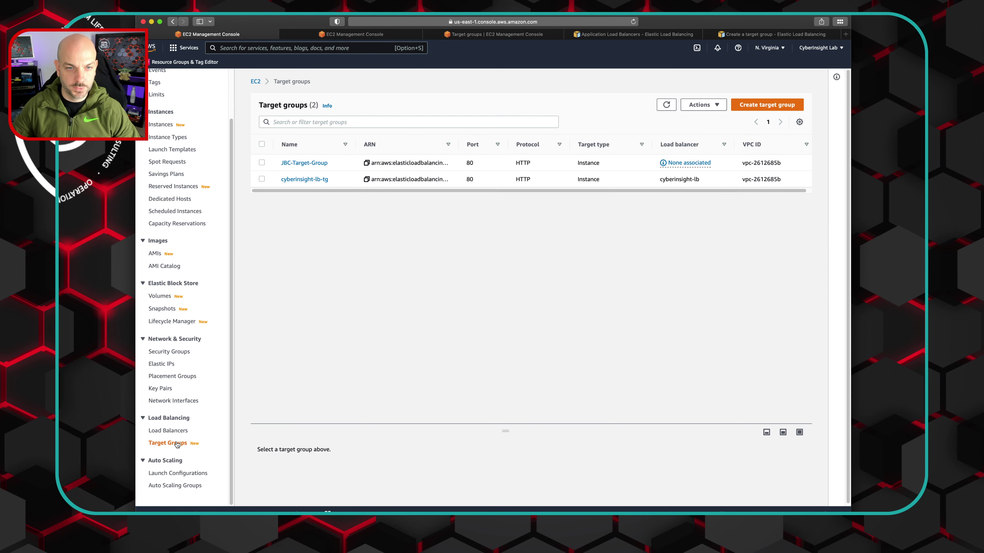
click(299, 183)
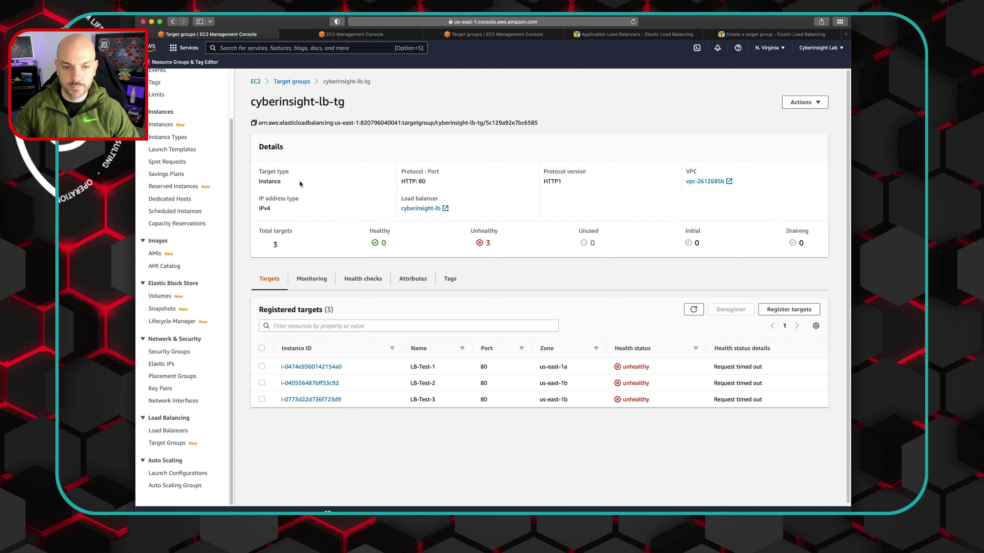